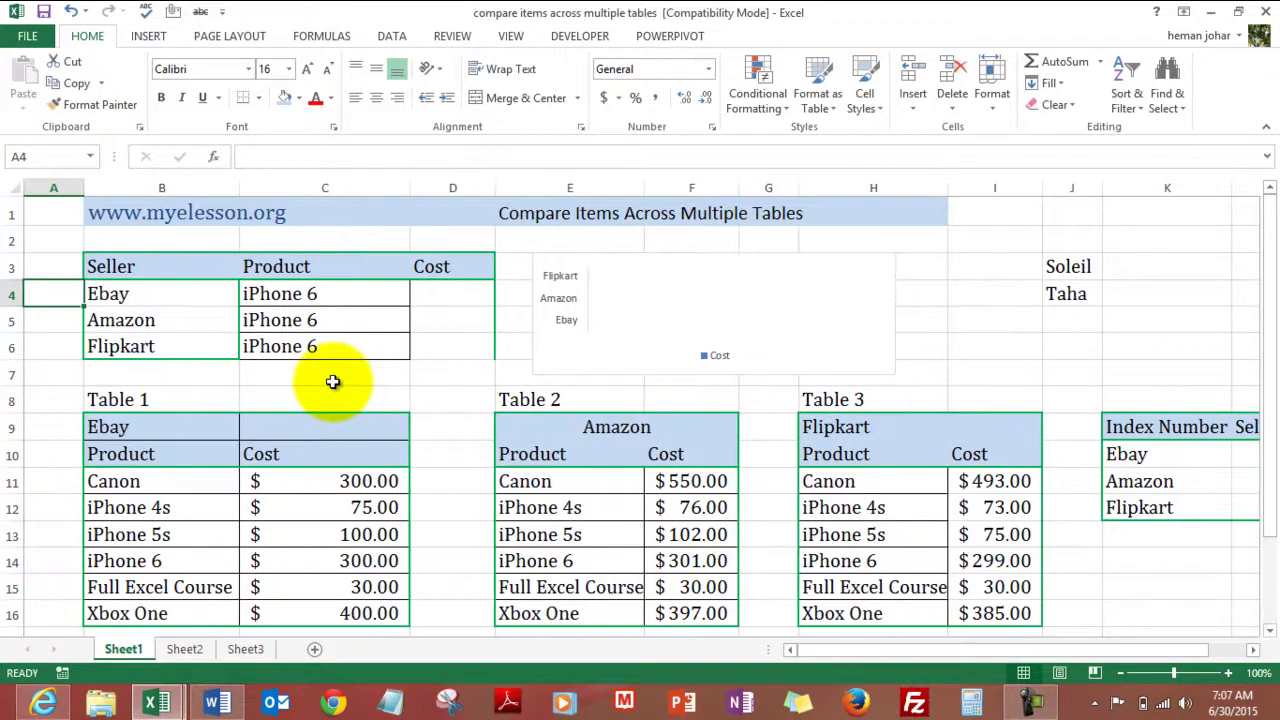
pyautogui.press('Up')
pyautogui.press('Up')
pyautogui.press('Up')
pyautogui.press('Right')
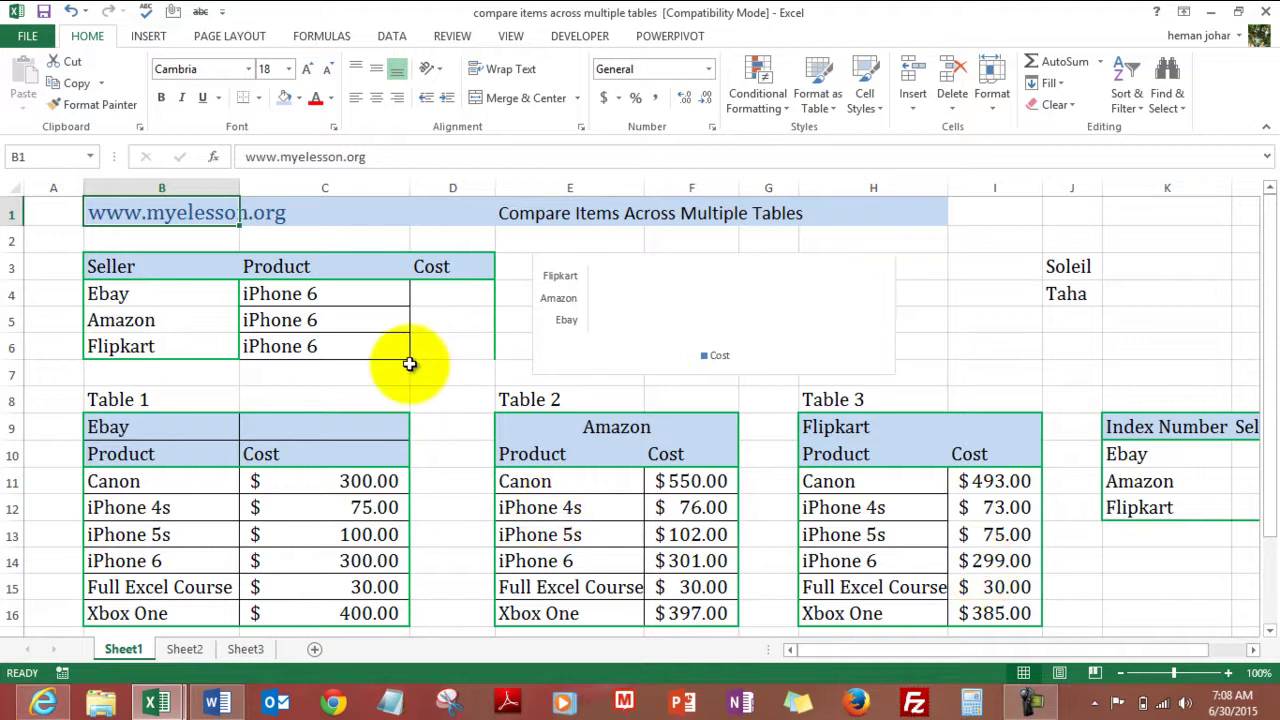
# - Start a VLOOKUP formula in the Ebay row's Cost cell D4, using product cell C4 as the lookup value
pyautogui.click(431, 293)
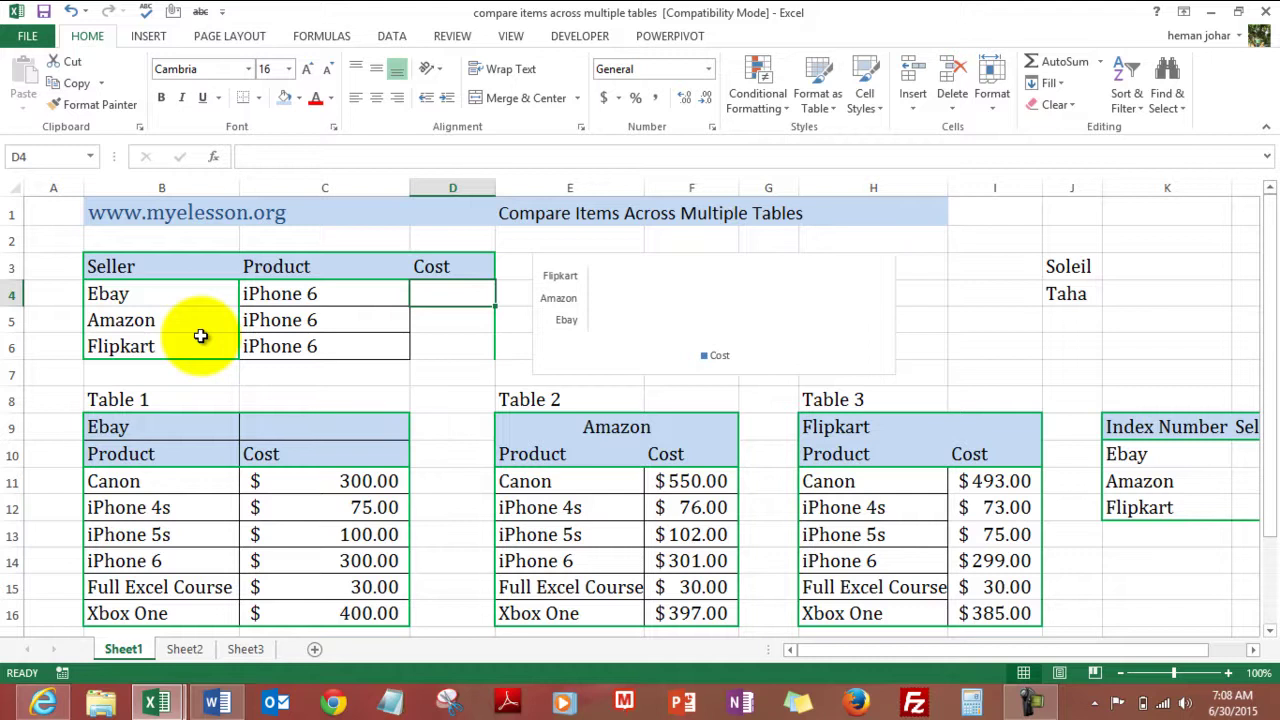
pyautogui.write('=')
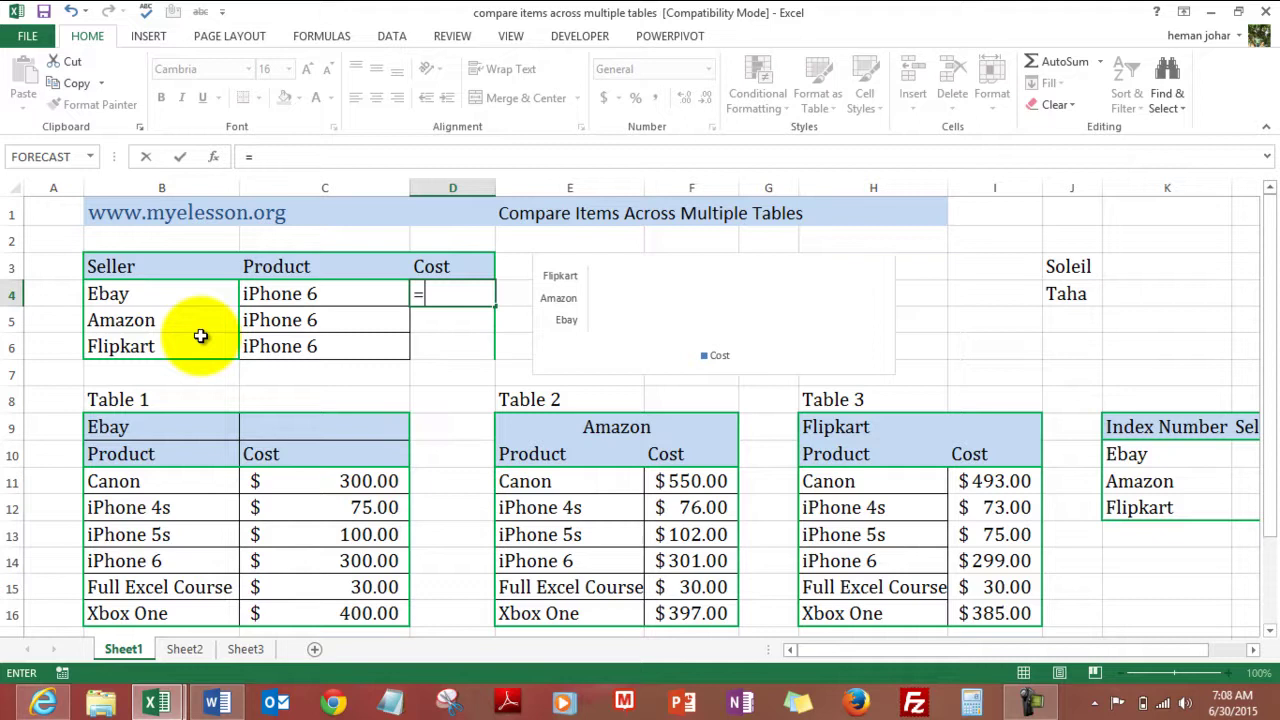
pyautogui.write('vlo')
pyautogui.press('Tab')
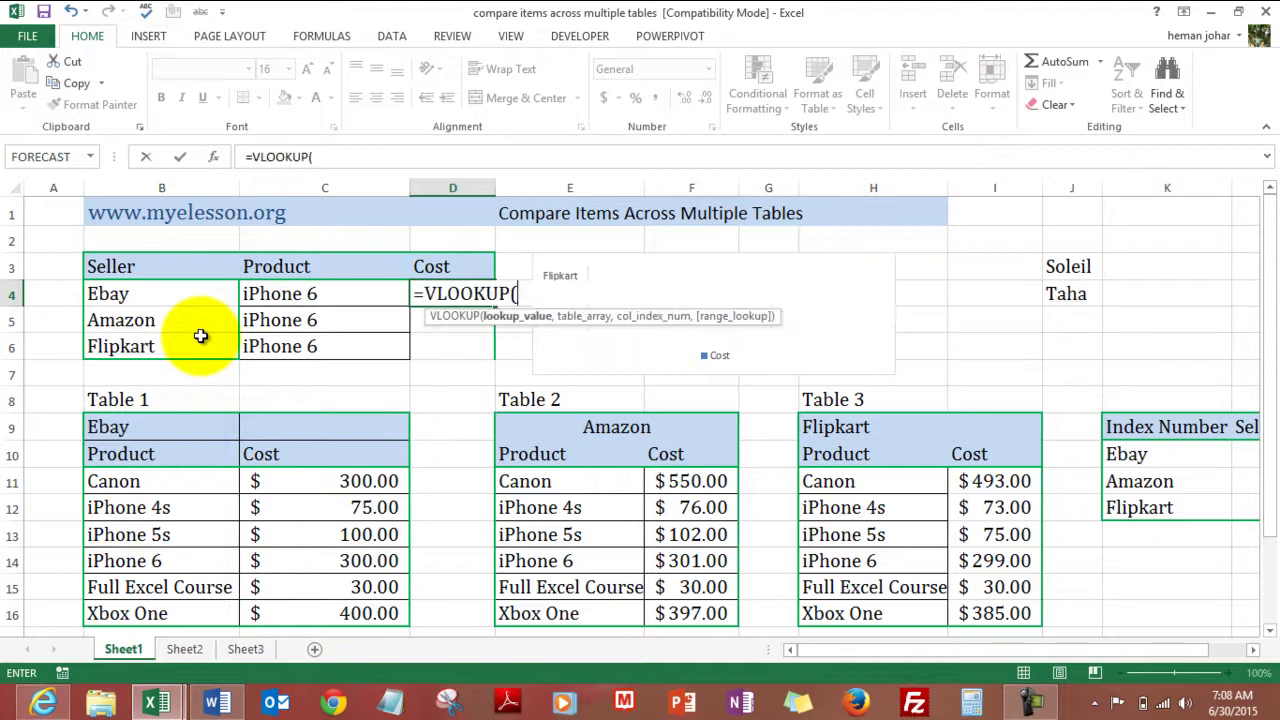
pyautogui.press('Left')
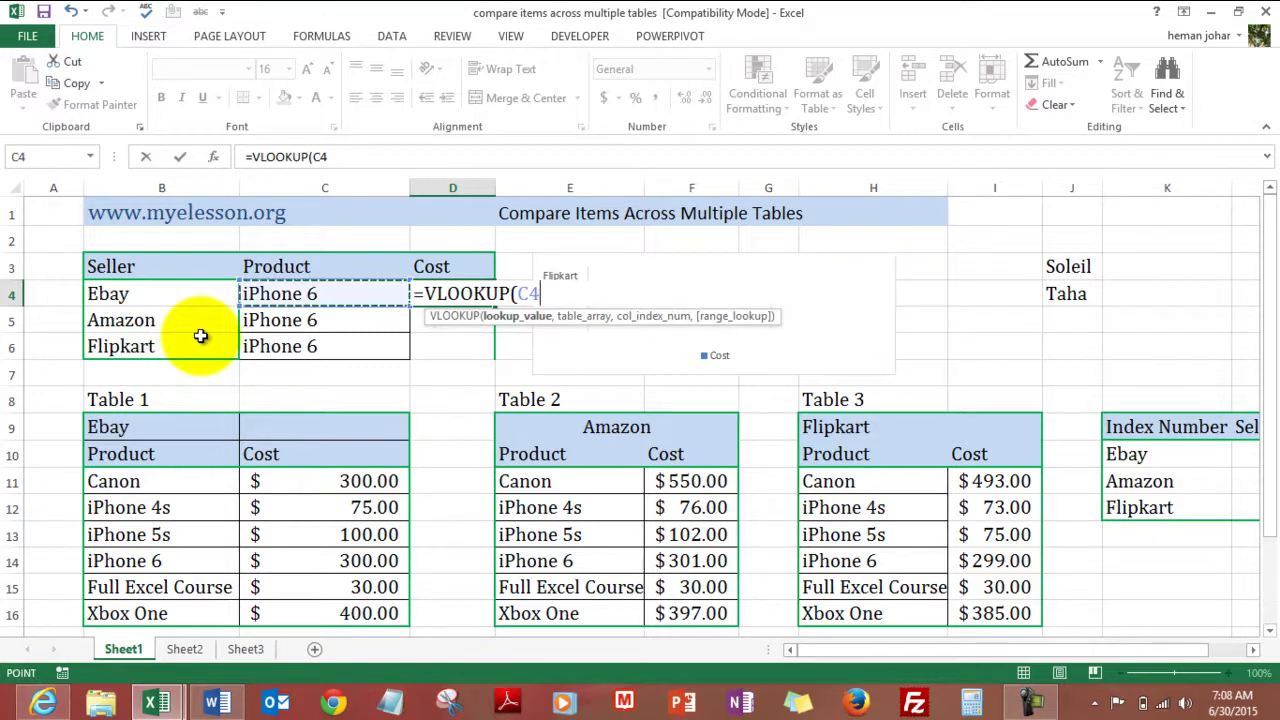
pyautogui.write(',')
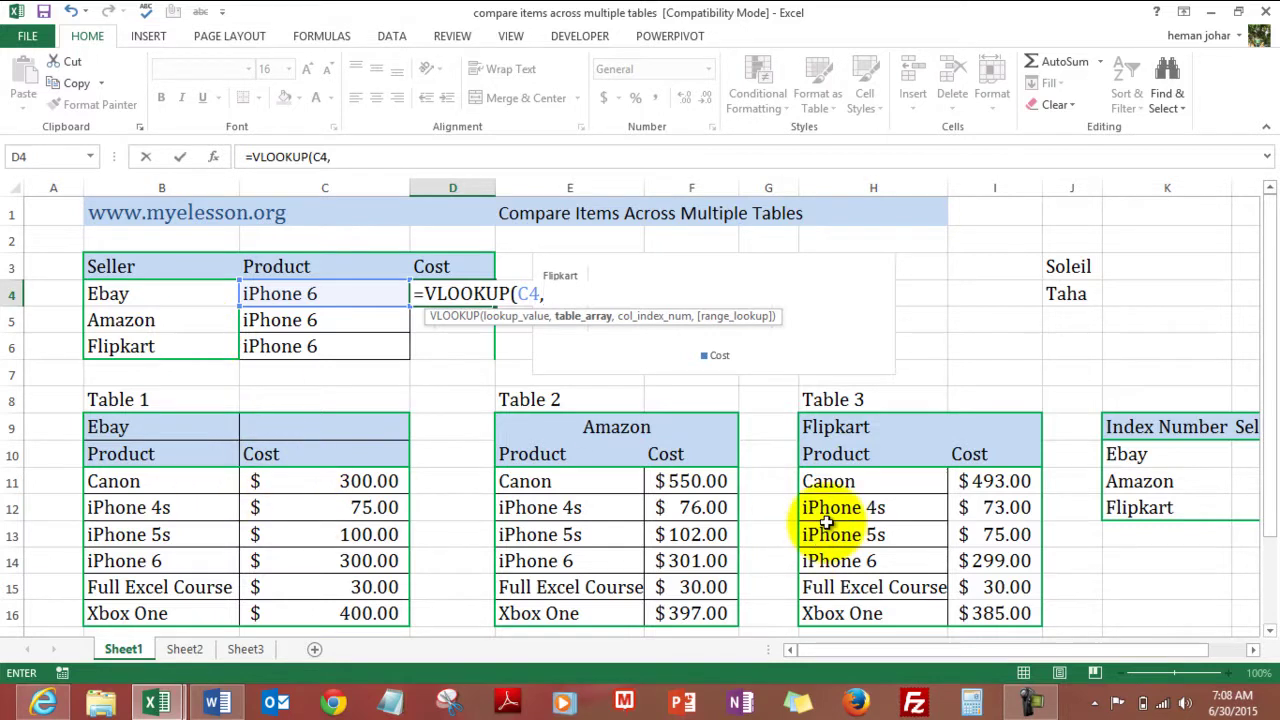
# - Nest CHOOSE as the table array, with VLOOKUP(B4,$K$10:$L$12,2,0) as its index number
pyautogui.write('choo')
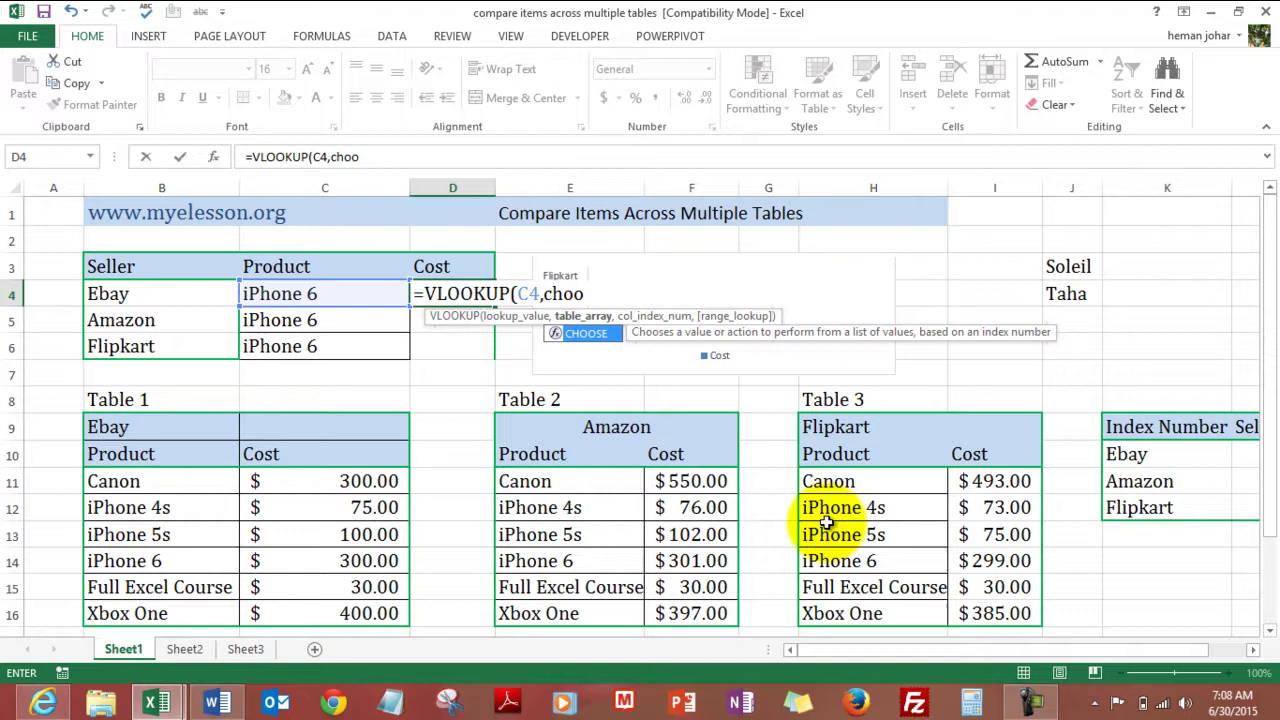
pyautogui.press('Tab')
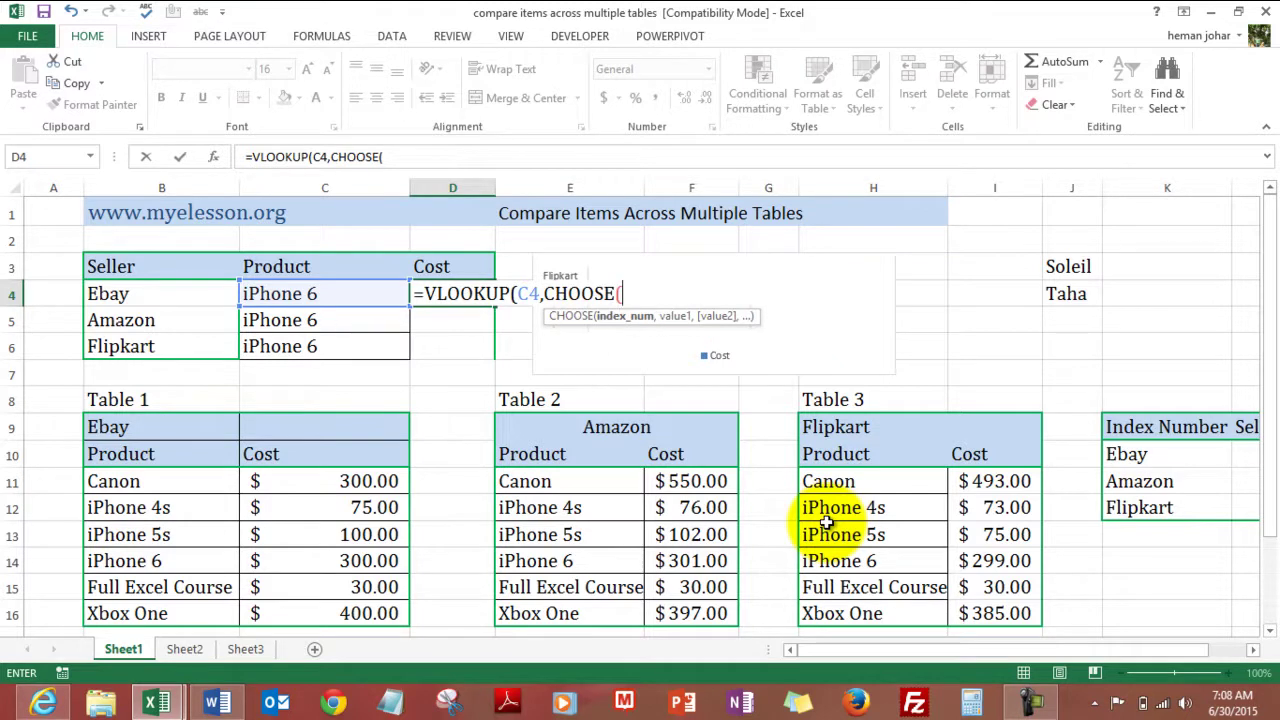
pyautogui.write('vl')
pyautogui.press('Tab')
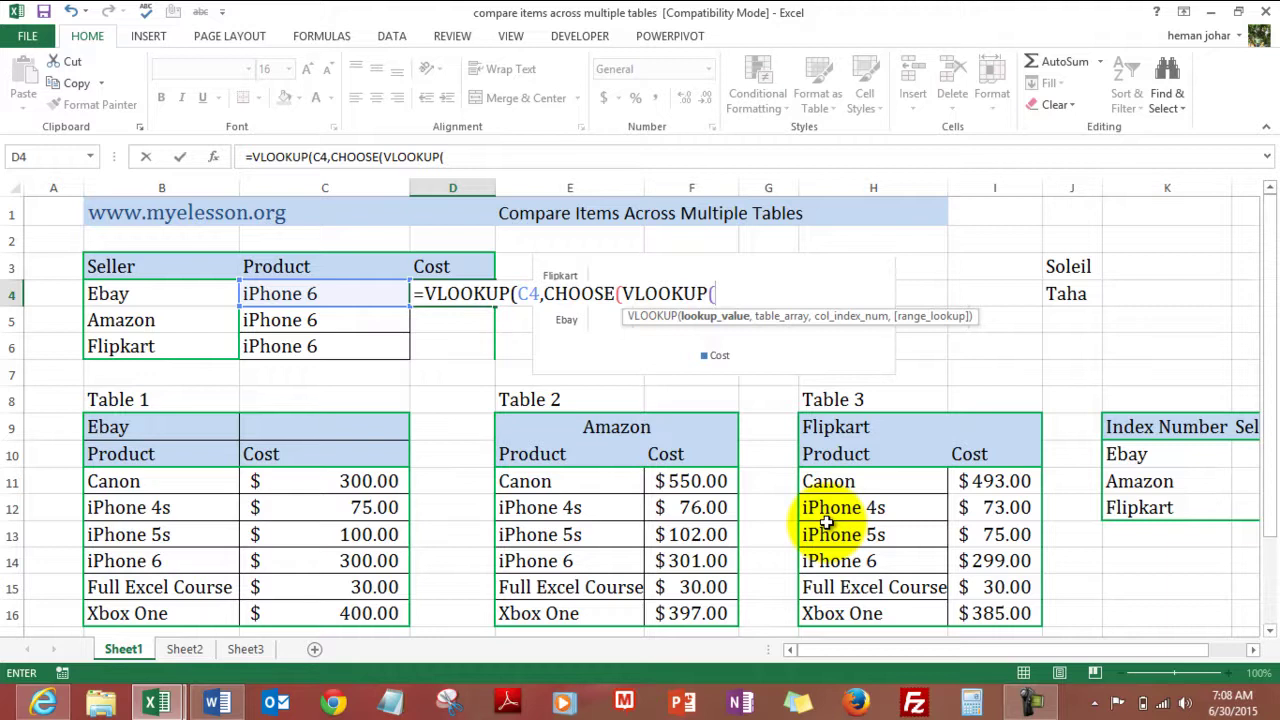
pyautogui.click(120, 292)
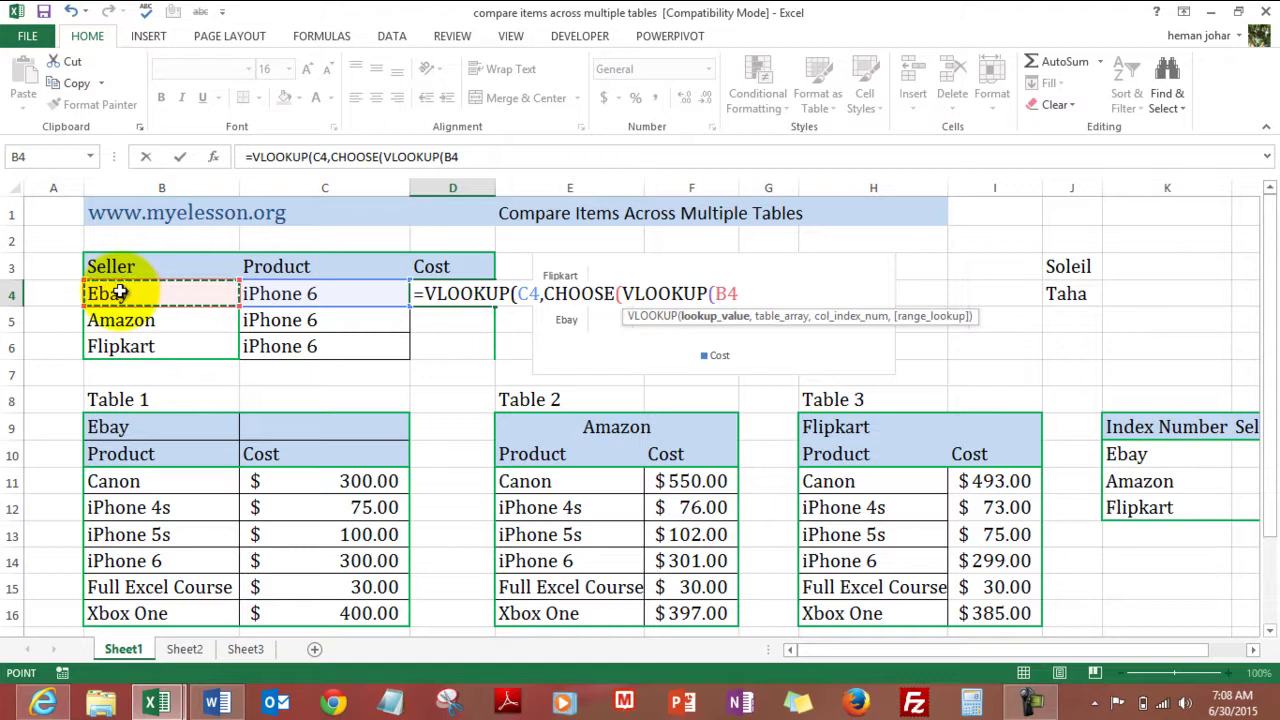
pyautogui.write(',')
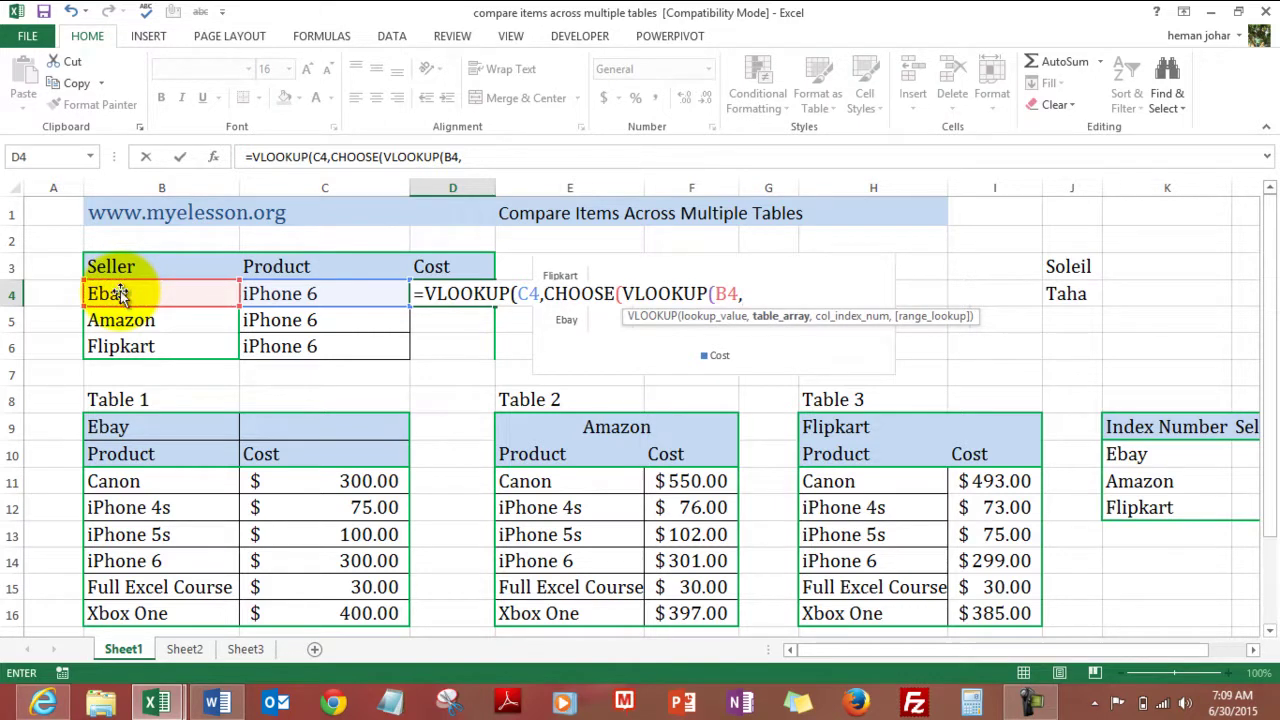
pyautogui.moveTo(1134, 457); pyautogui.dragTo(1137, 457)
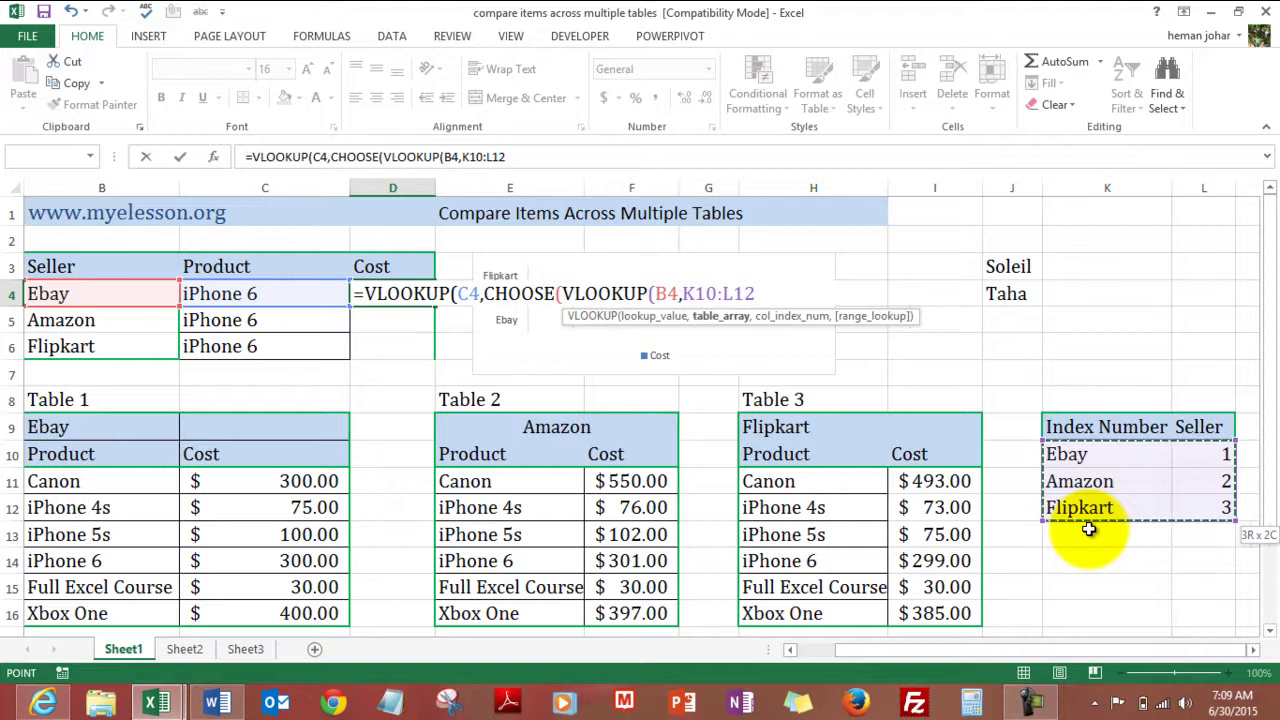
pyautogui.press('F4')
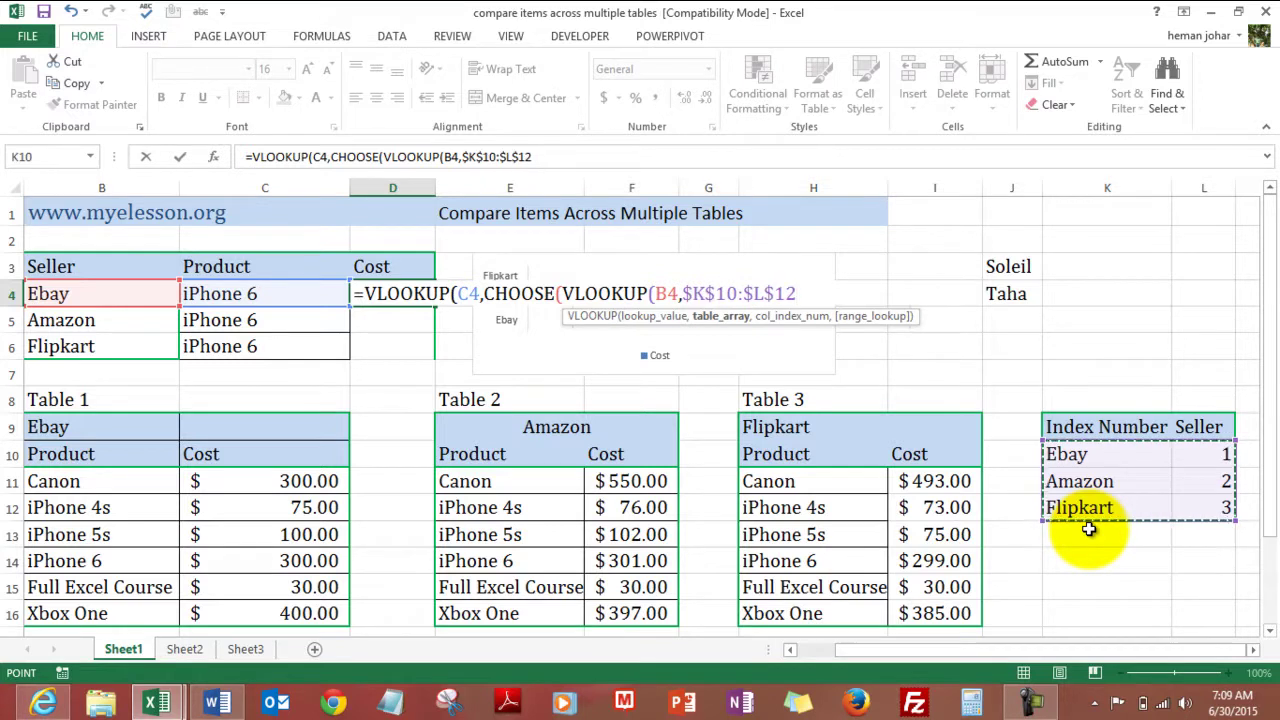
pyautogui.write(',')
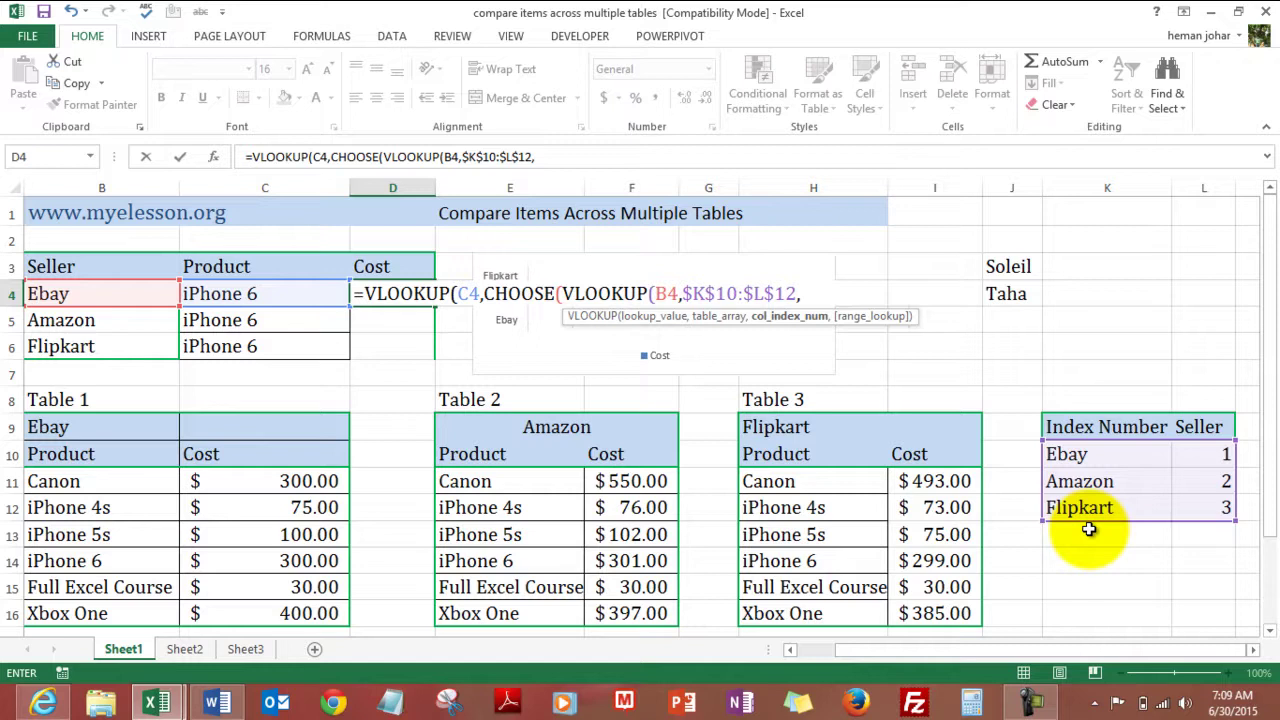
pyautogui.write('2,')
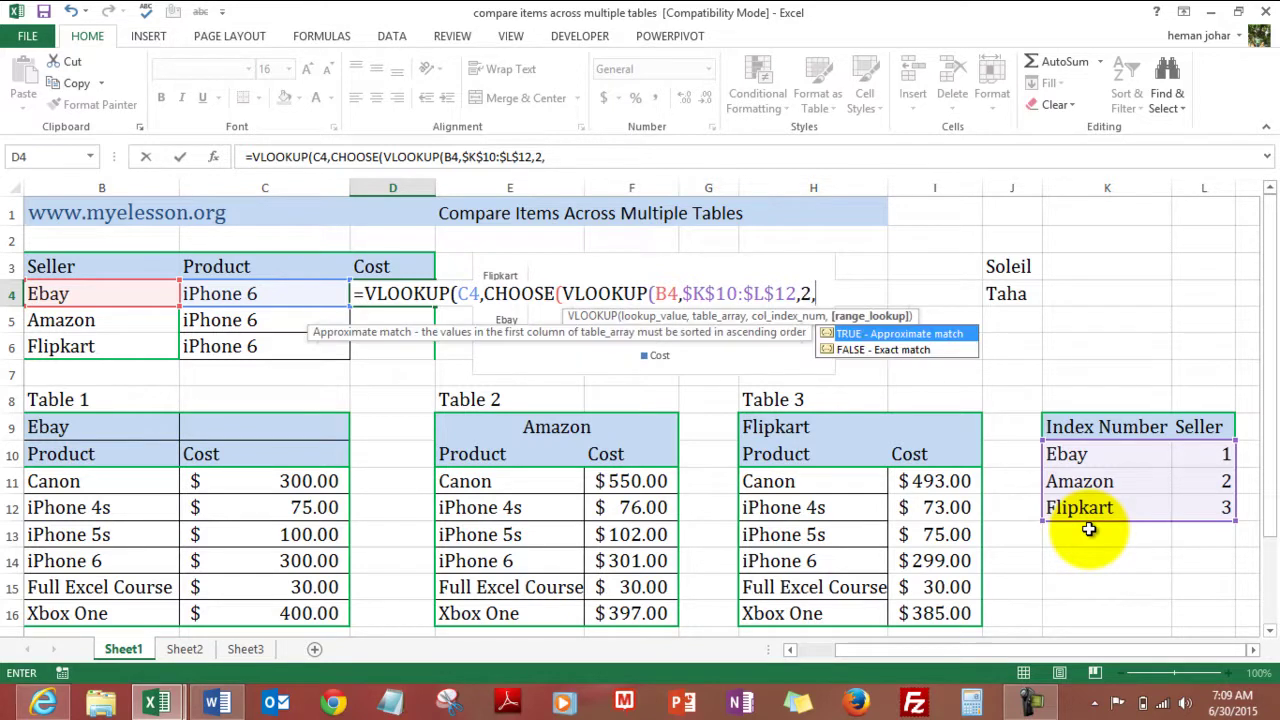
pyautogui.write('0)')
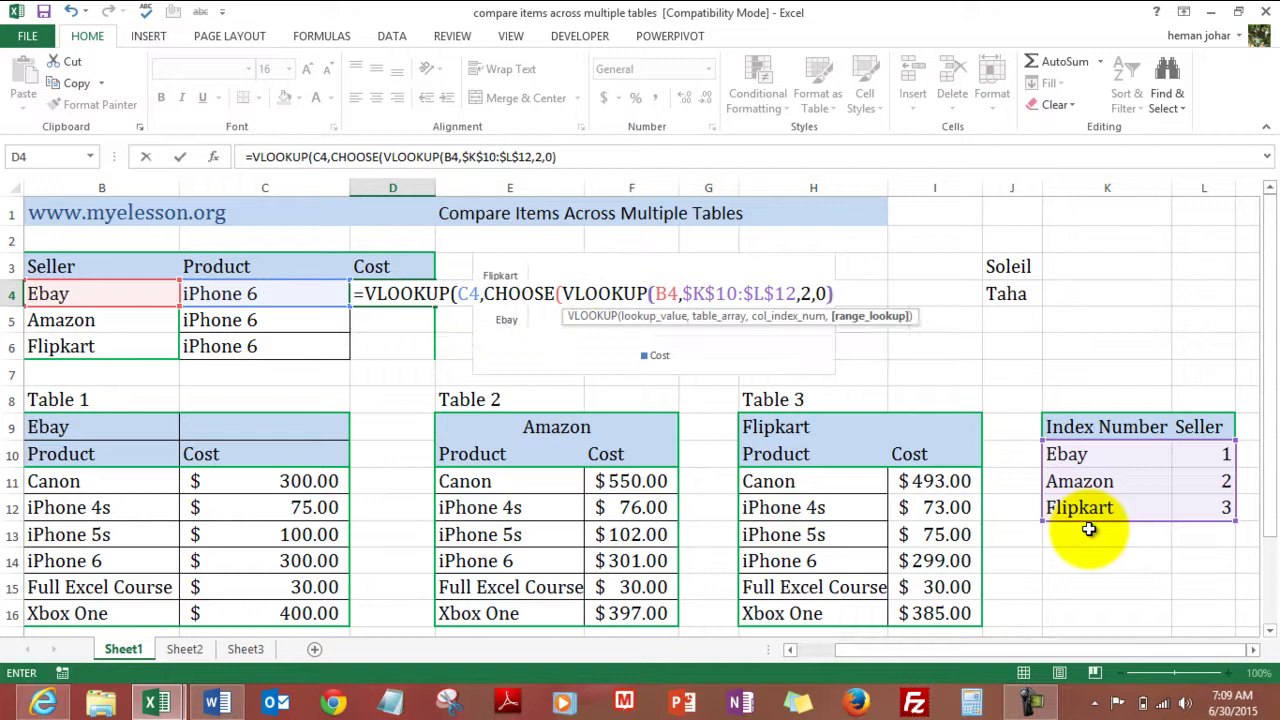
# - Add the Ebay range $B$11:$C$16 and the Amazon range $E$11:$F$16 as CHOOSE's first two values
pyautogui.write(',')
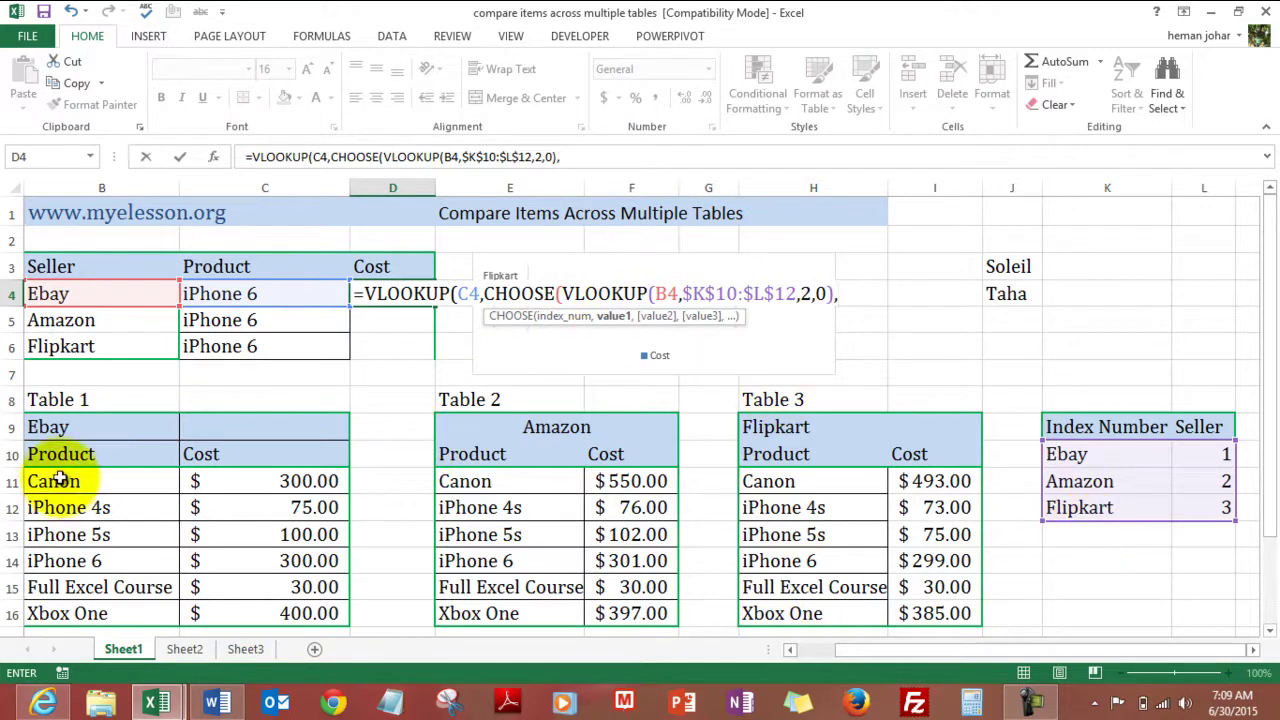
pyautogui.moveTo(38, 484); pyautogui.dragTo(345, 615)
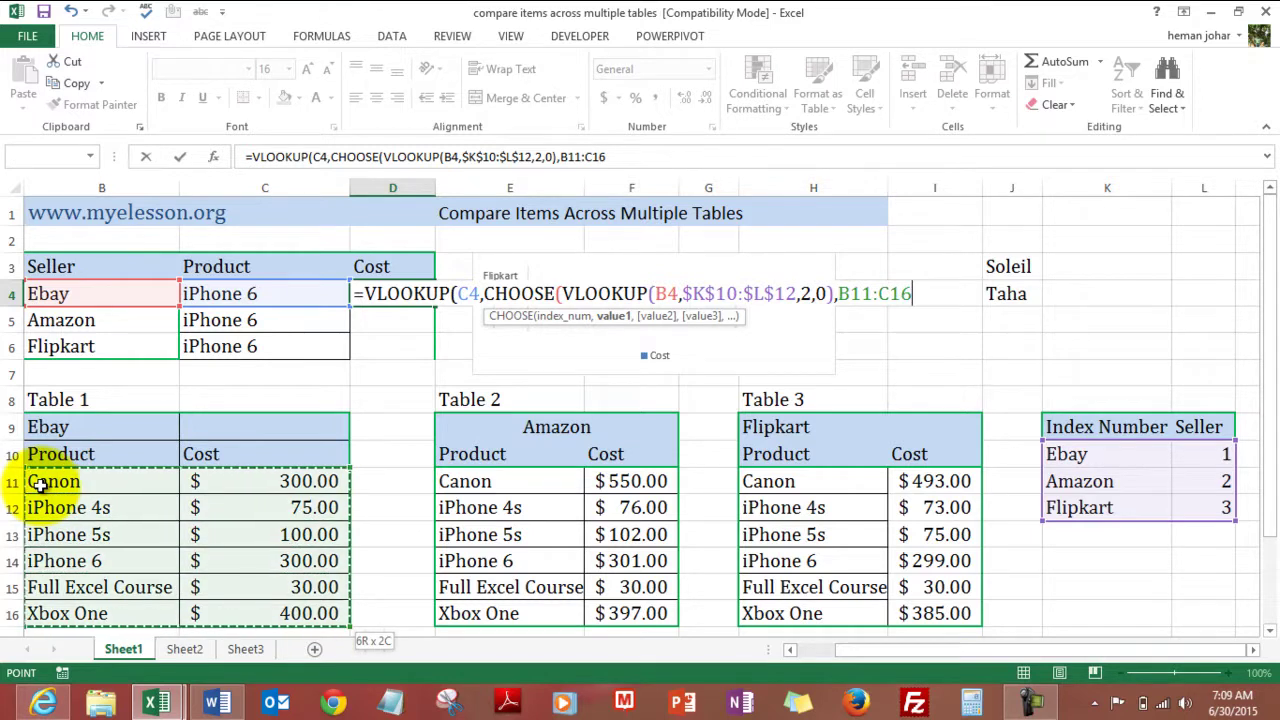
pyautogui.press('F4')
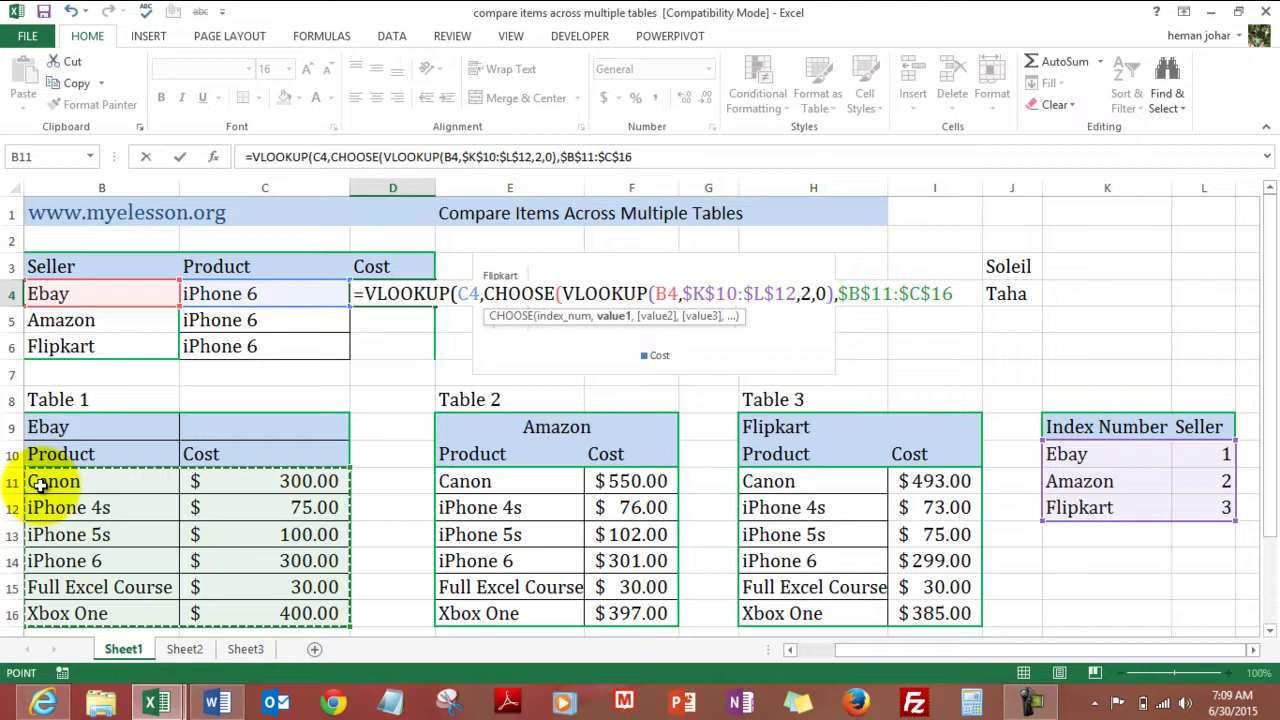
pyautogui.write(',')
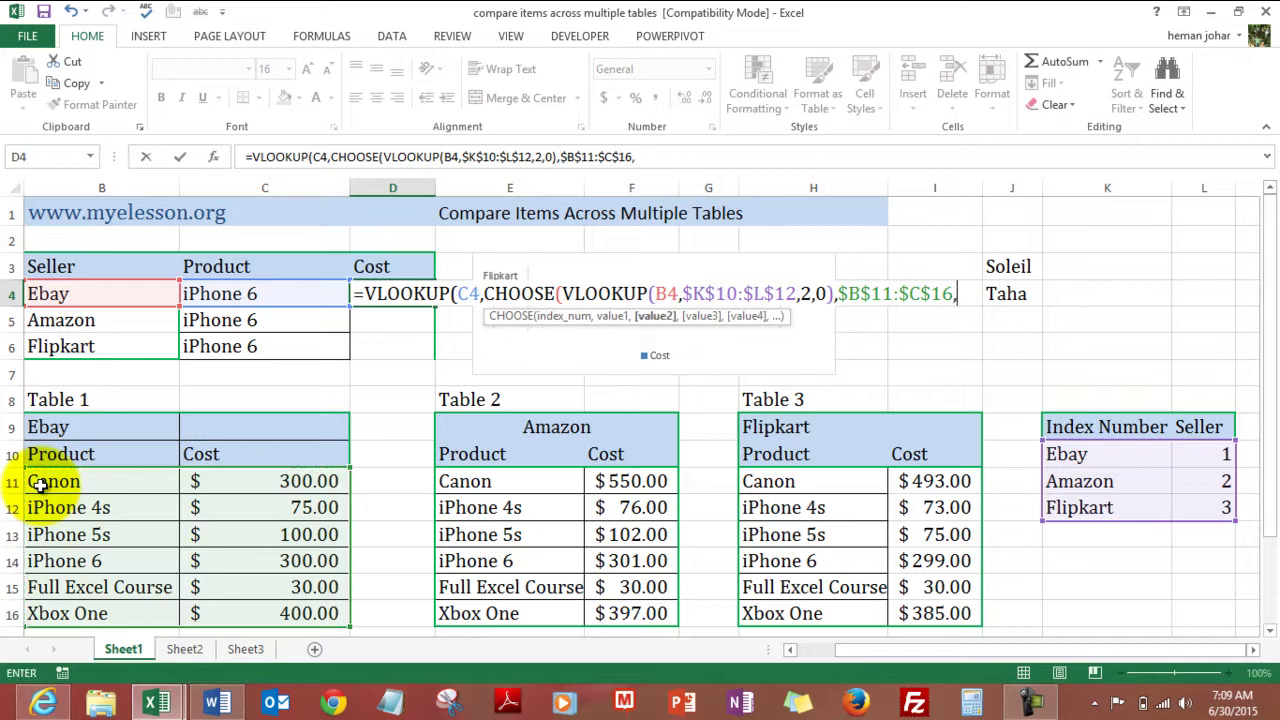
pyautogui.click(455, 484)
pyautogui.moveTo(455, 484); pyautogui.dragTo(640, 615)
pyautogui.press('F4')
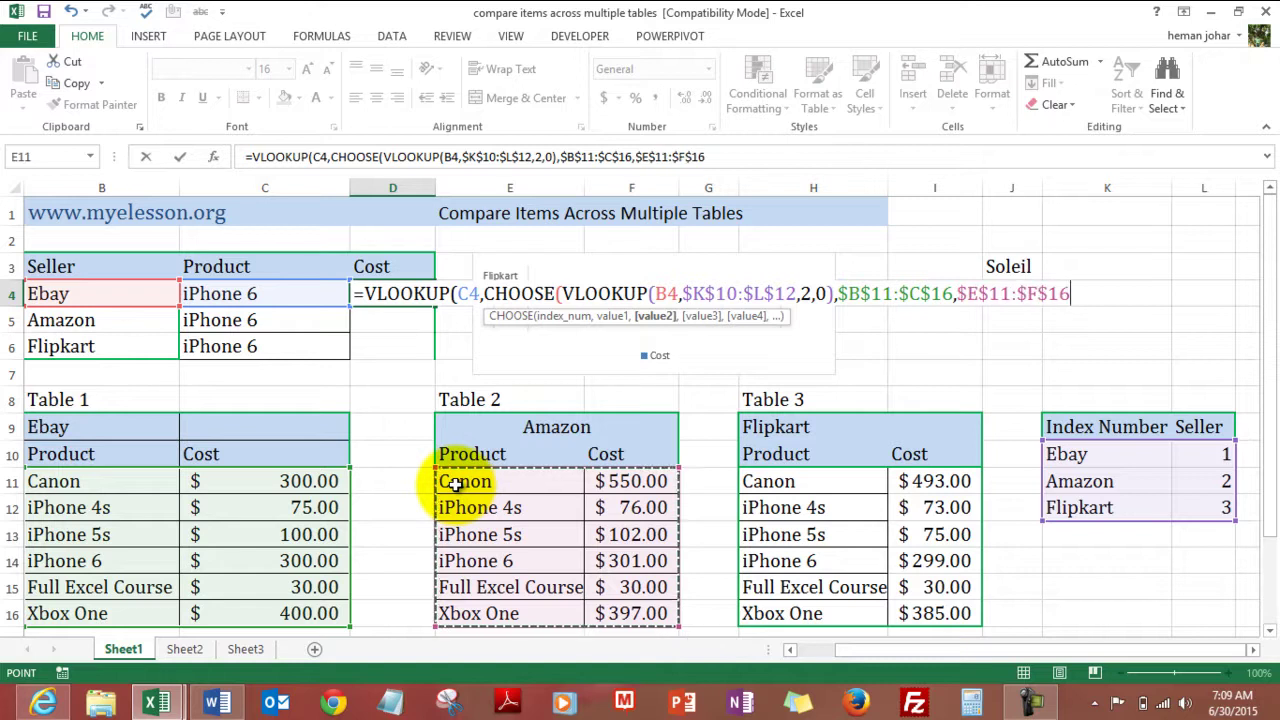
pyautogui.write(',')
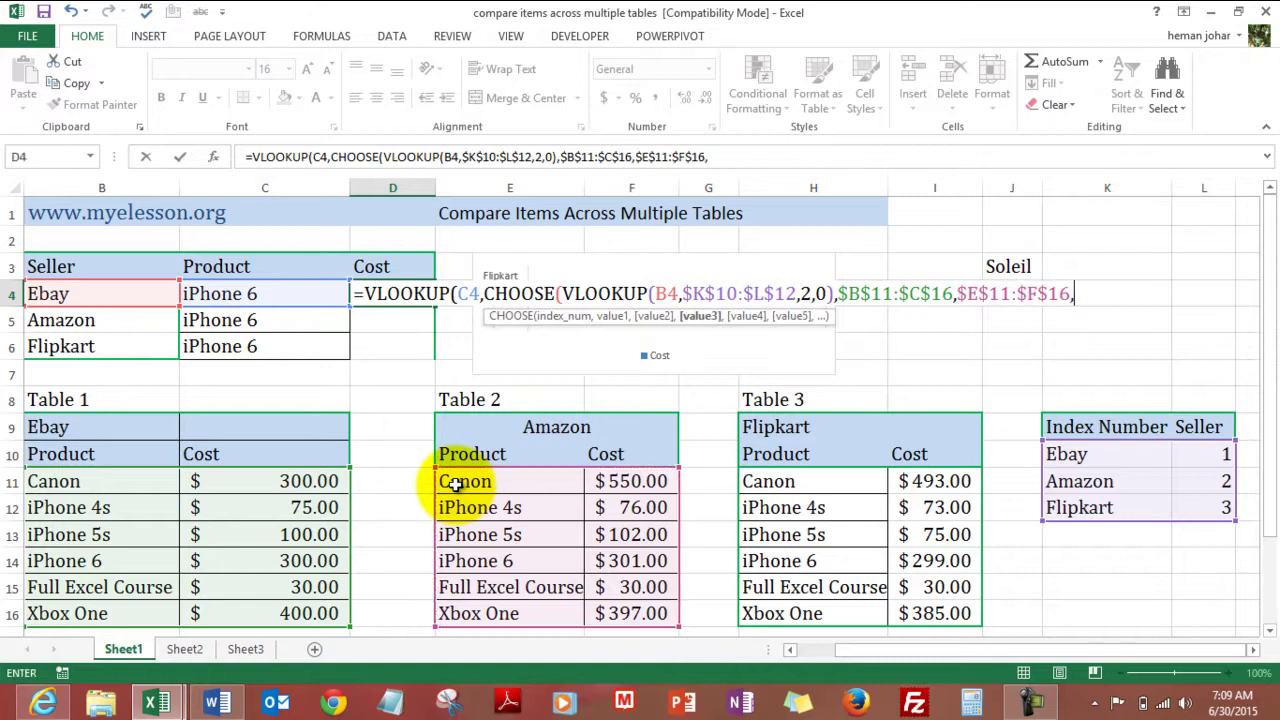
# - Add the Flipkart range $H$11:$I$16 as the third CHOOSE value, with absolute references
pyautogui.click(792, 486)
pyautogui.hotkey('shift', 'Right')
pyautogui.hotkey('shift', 'Down')
pyautogui.hotkey('shift', 'Down')
pyautogui.hotkey('shift', 'Down')
pyautogui.hotkey('shift', 'Down')
pyautogui.hotkey('shift', 'Down')
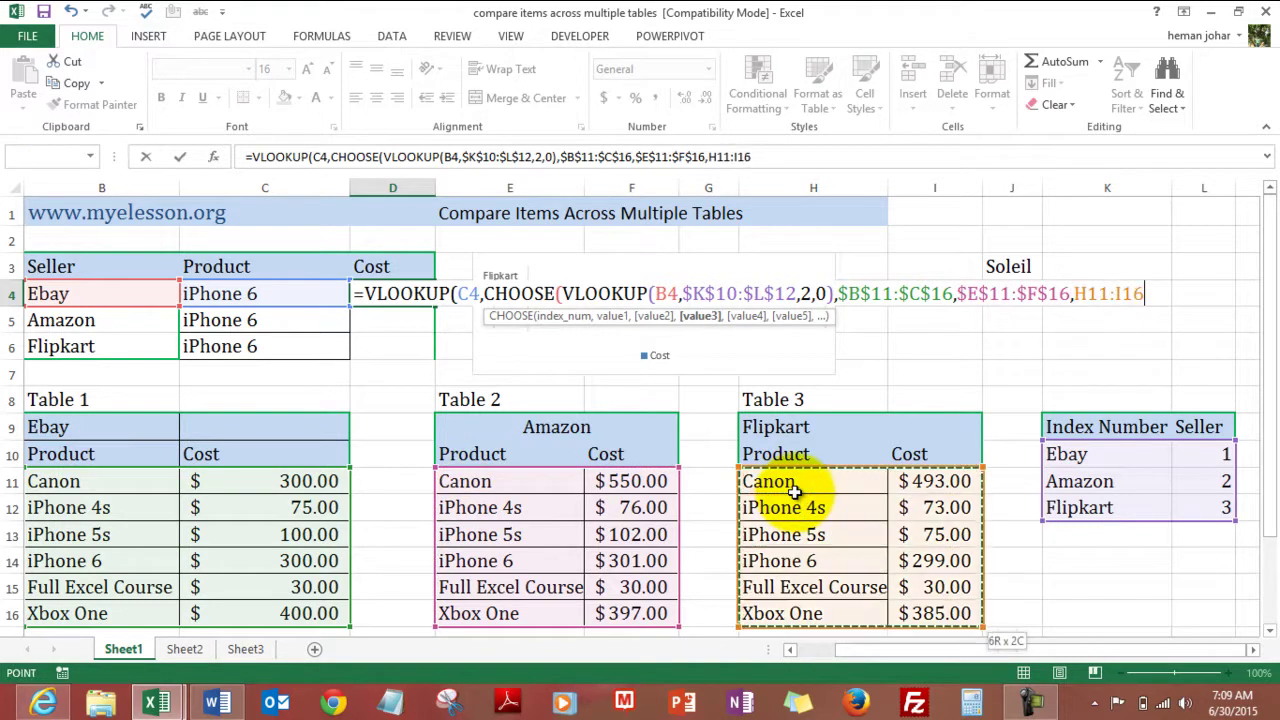
pyautogui.press('F4')
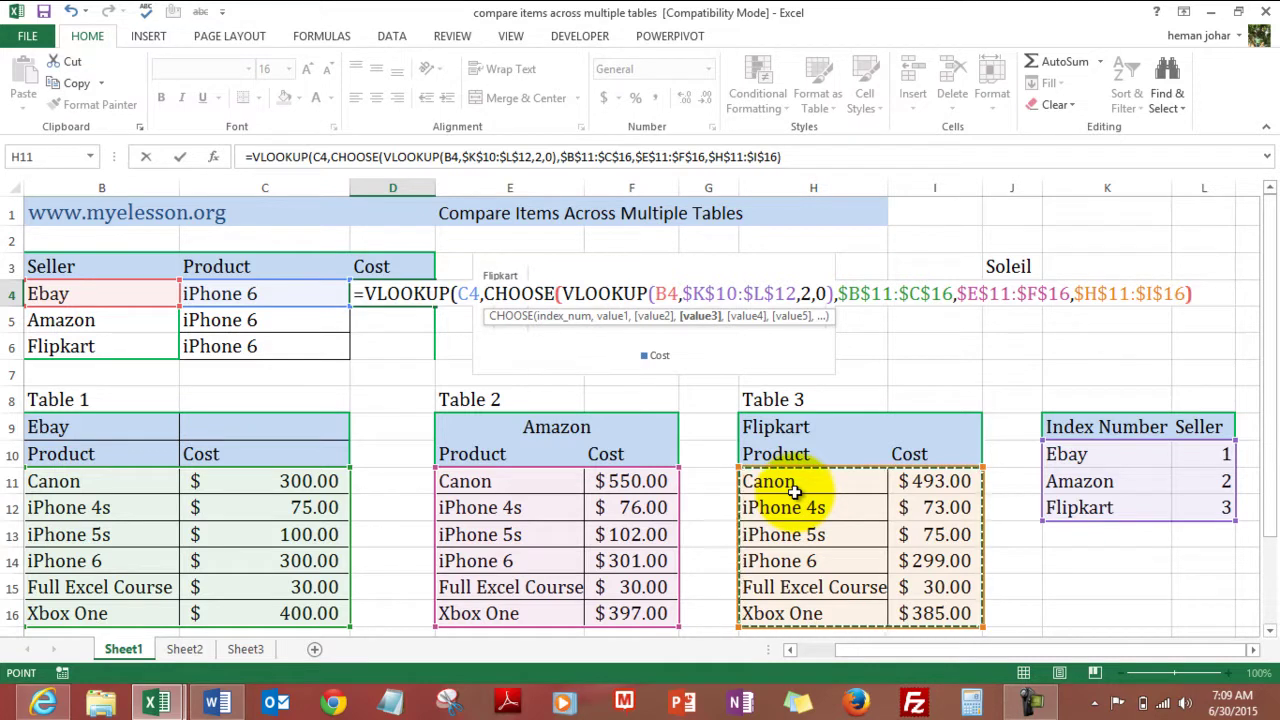
# - Close the CHOOSE function and finish the D4 formula with column index 2 and exact match 0
pyautogui.write('),')
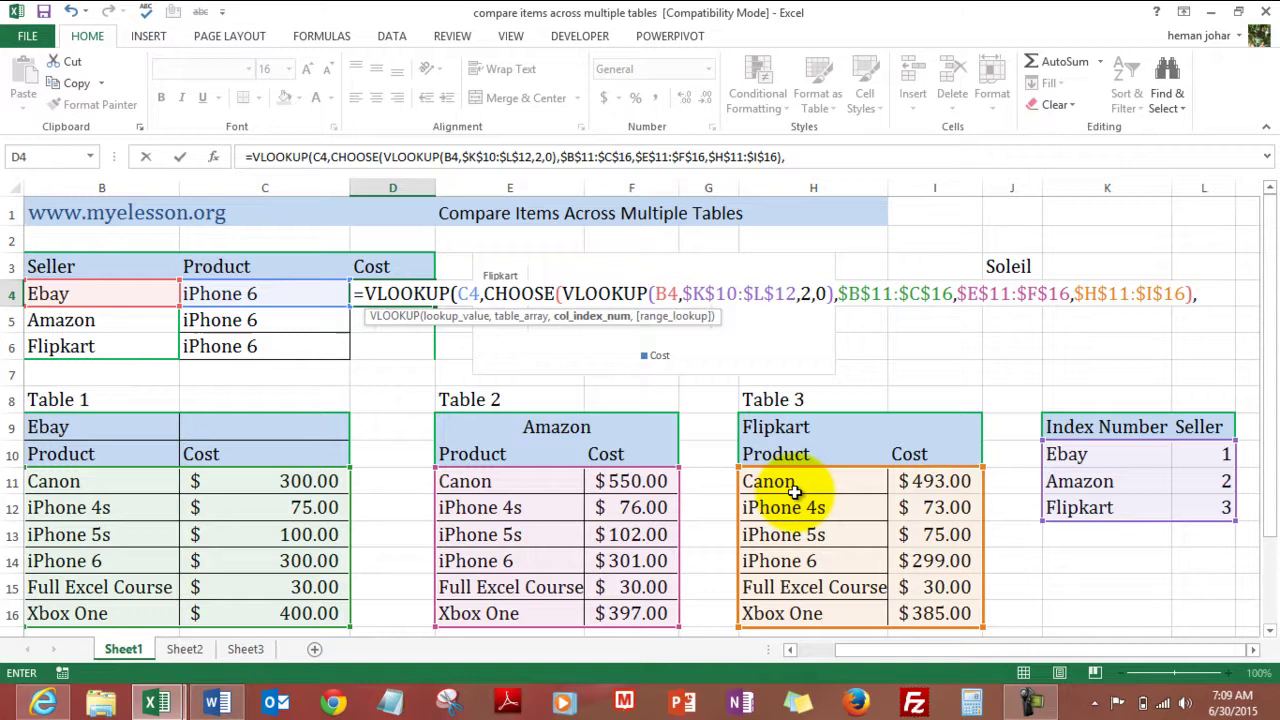
pyautogui.write('2,0')
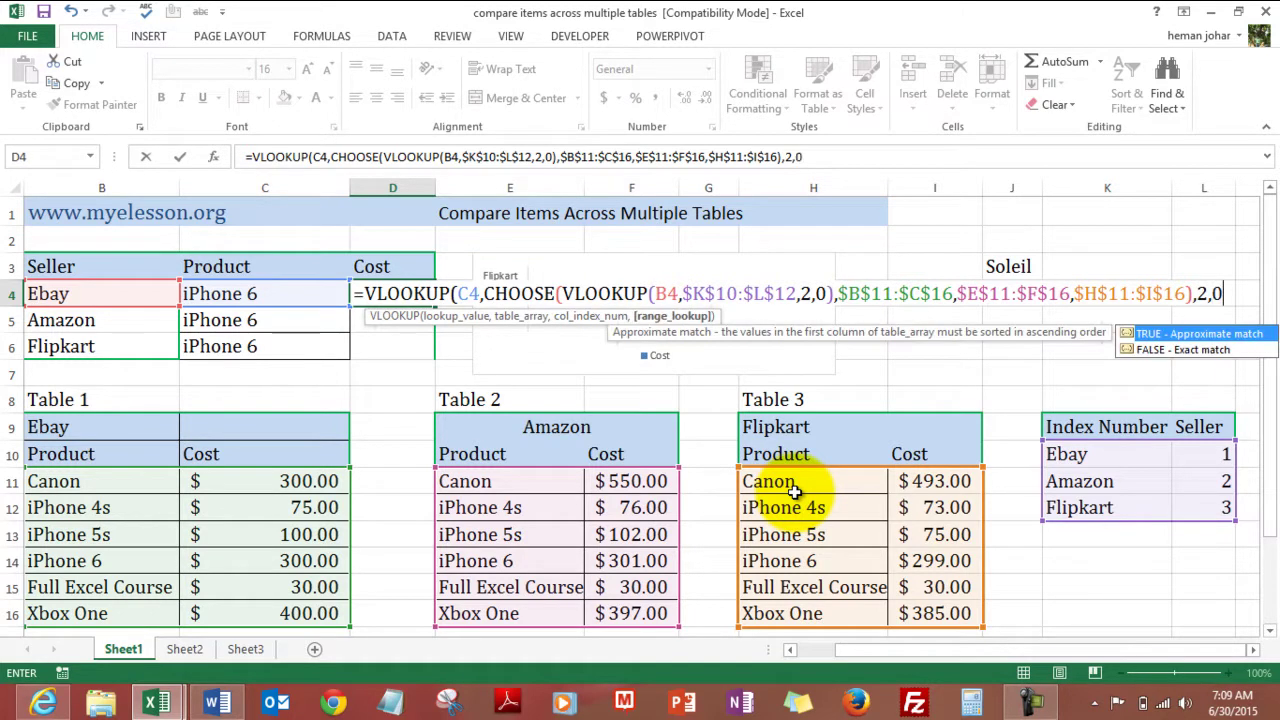
pyautogui.write(')')
pyautogui.press('Return')
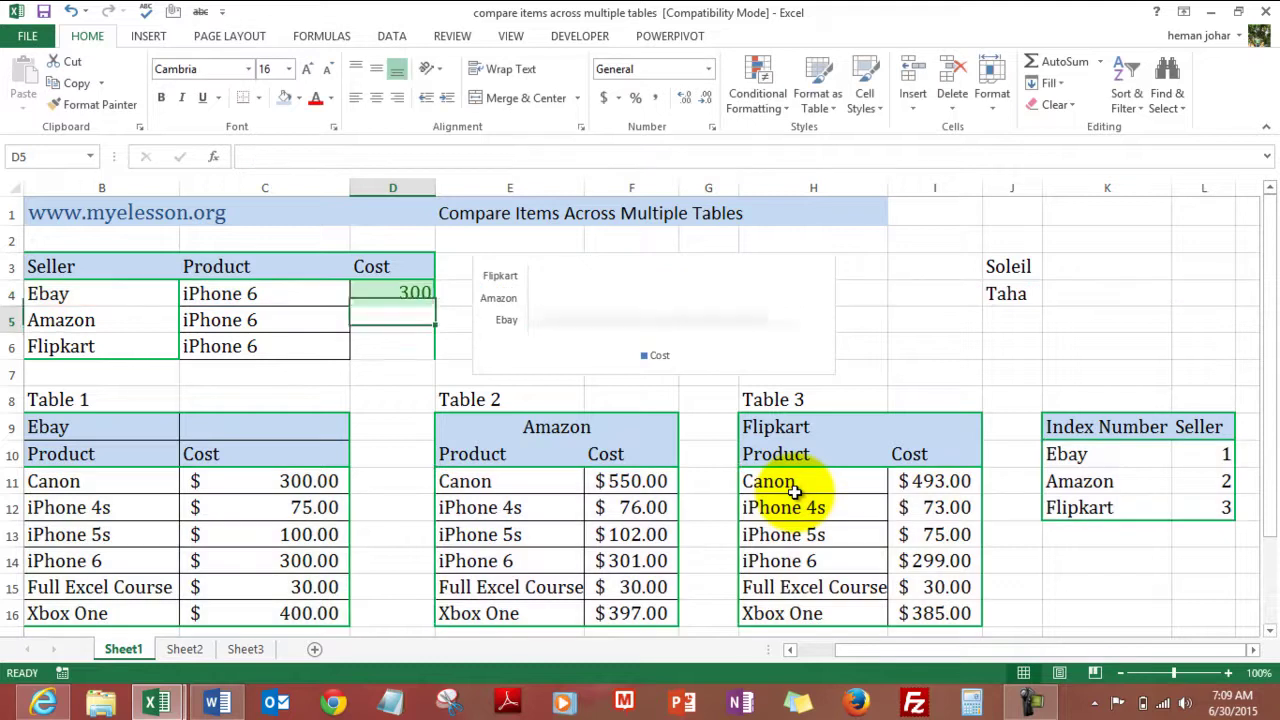
# - Copy the D4 cost formula to the Amazon and Flipkart rows, D5:D6
pyautogui.press('Up')
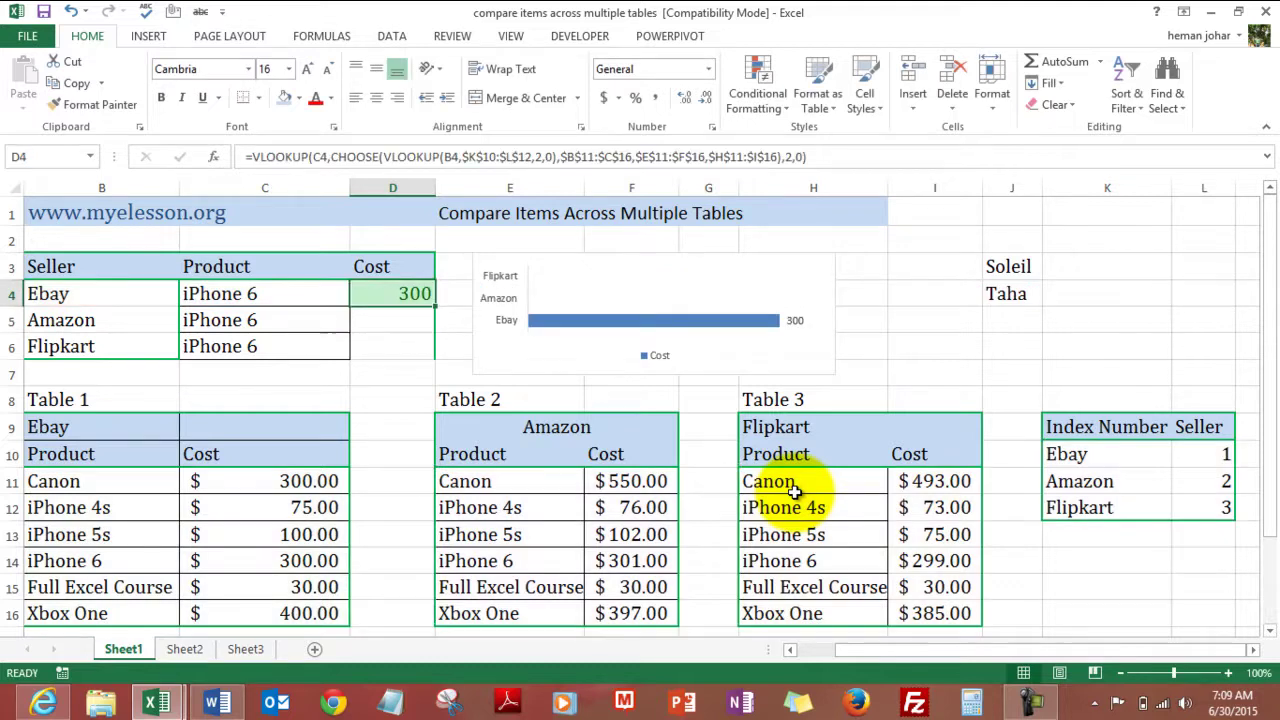
pyautogui.hotkey('ctrl', 'c')
pyautogui.hotkey('shift', 'Down')
pyautogui.hotkey('shift', 'Down')
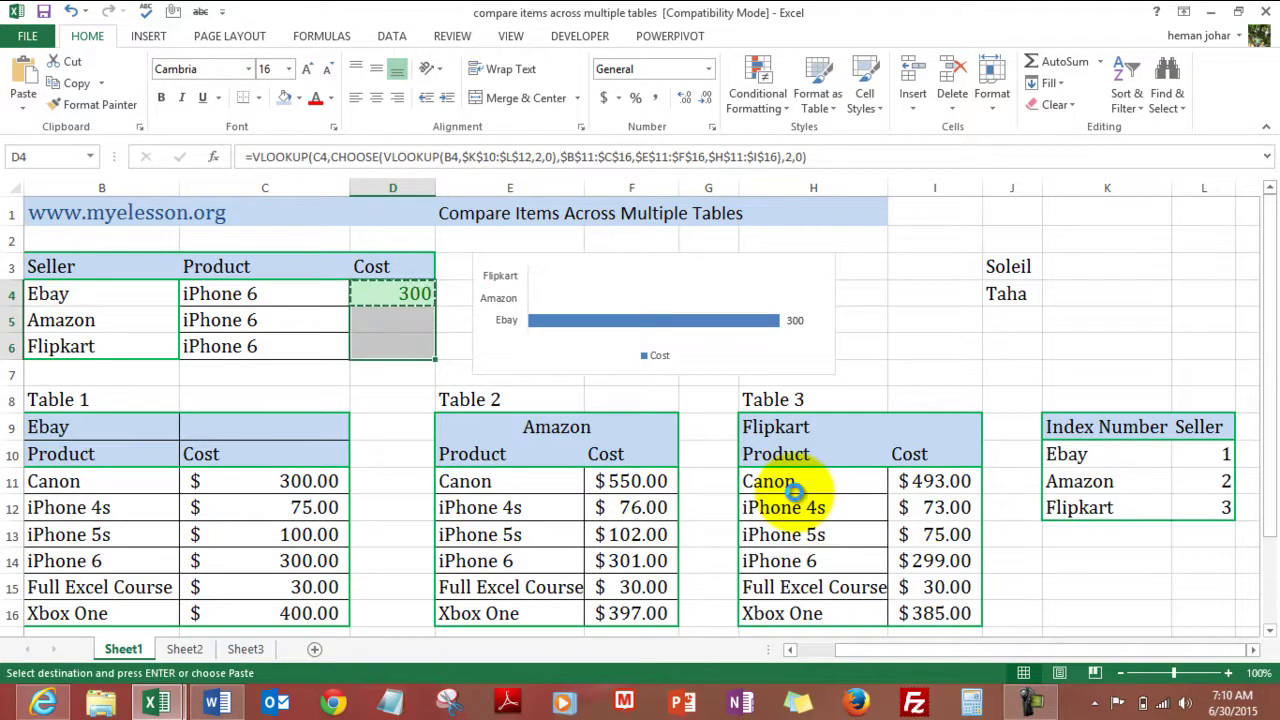
pyautogui.hotkey('ctrl', 'v')
pyautogui.press('Escape')
pyautogui.press('Left')
pyautogui.press('Left')
pyautogui.press('Left')
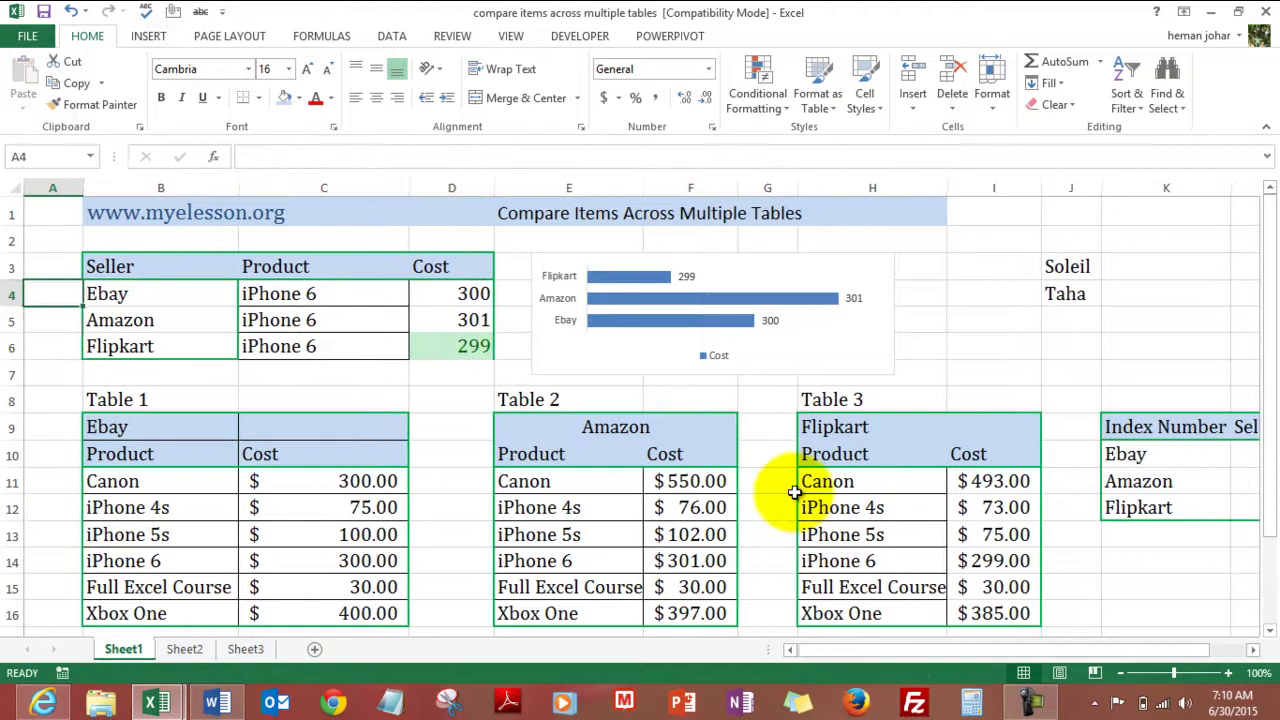
# - Inspect the copied formula in the Flipkart row's Cost cell D6
pyautogui.press('Down')
pyautogui.press('Down')
pyautogui.press('Down')
pyautogui.press('Right')
pyautogui.press('Up')
pyautogui.press('Right')
pyautogui.press('Right')
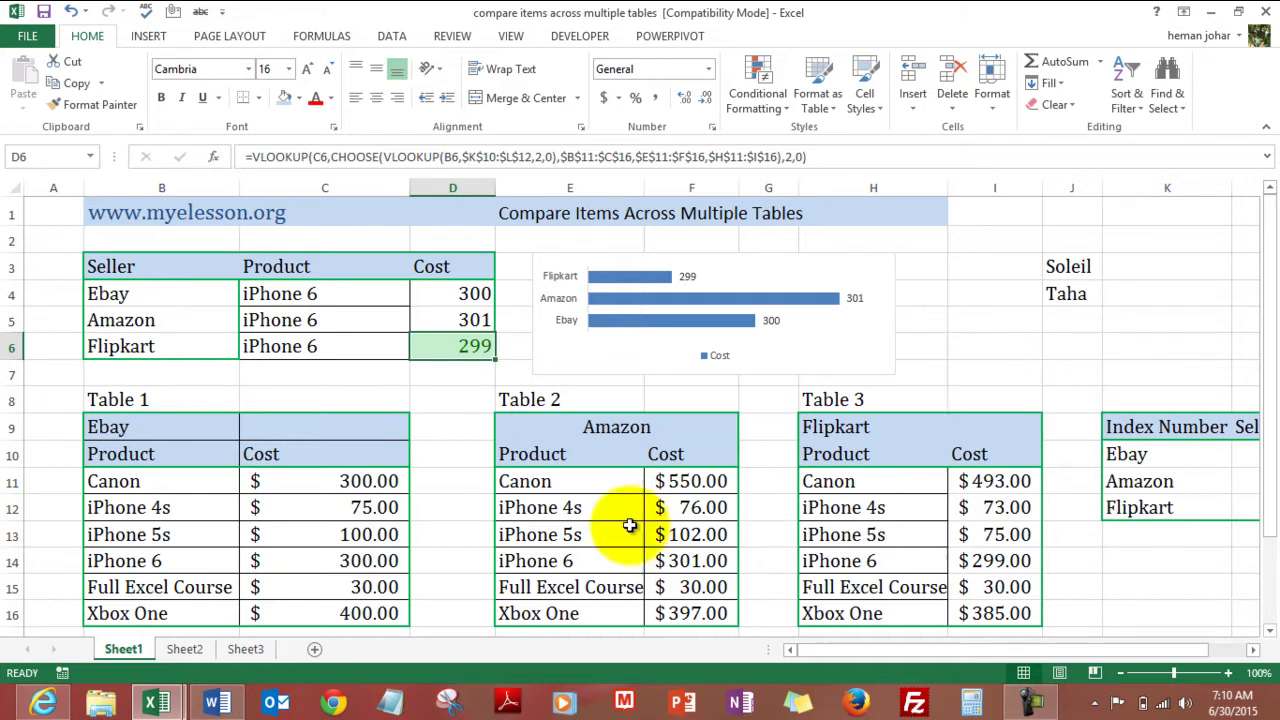
# - Copy Full Excel Course from B15 in the Ebay table into product cell C4 of the comparison table
pyautogui.click(164, 580)
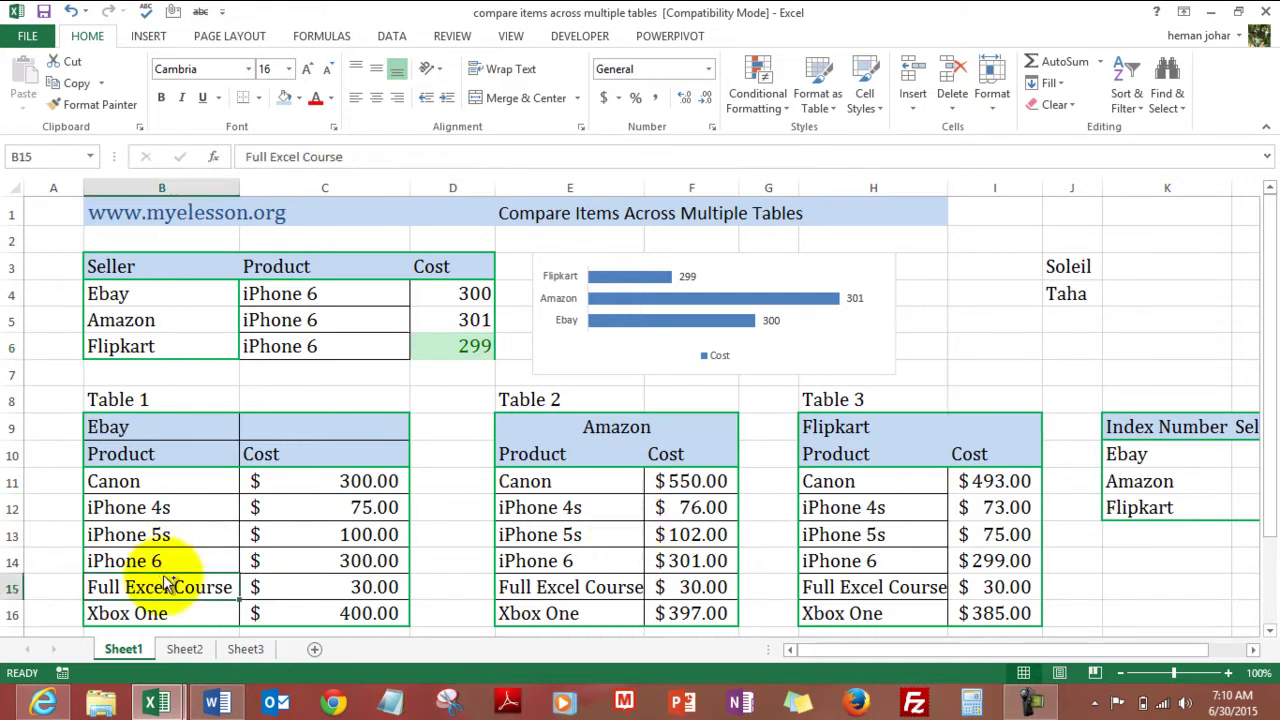
pyautogui.hotkey('ctrl', 'c')
pyautogui.press('Up')
pyautogui.press('Up')
pyautogui.press('Up')
pyautogui.press('Up')
pyautogui.press('Up')
pyautogui.press('Up')
pyautogui.press('Up')
pyautogui.press('Up')
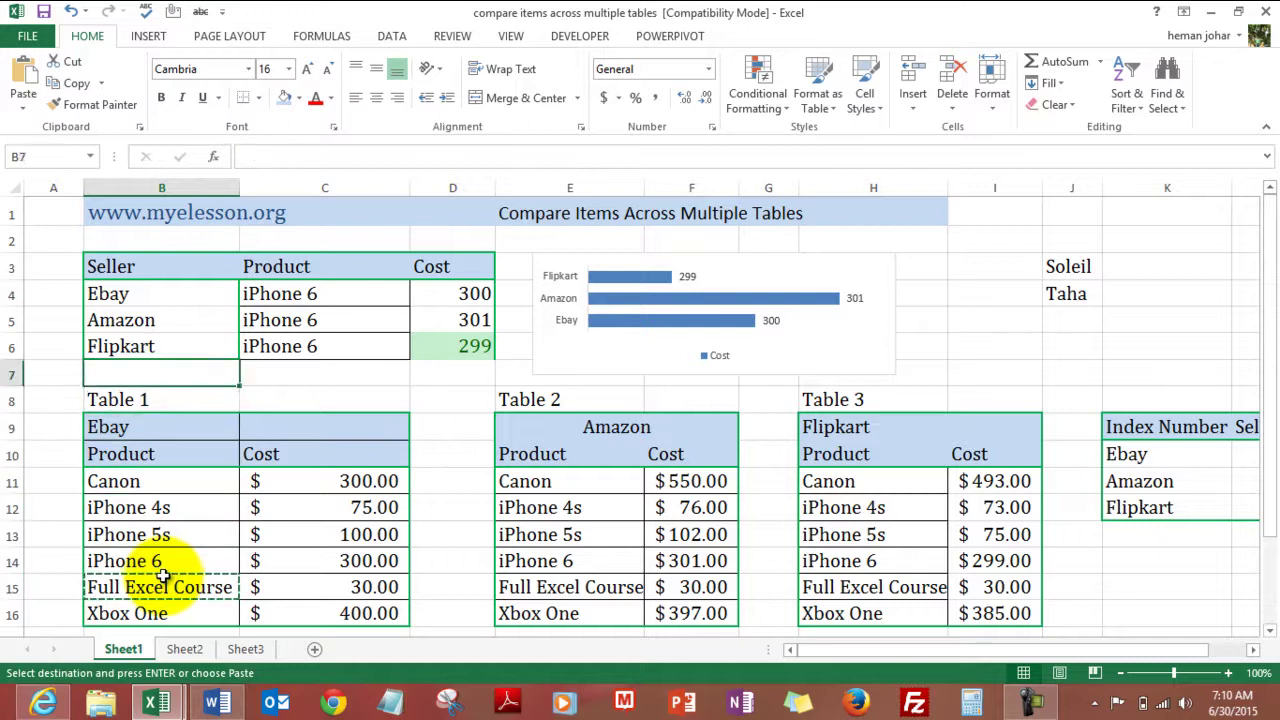
pyautogui.press('Up')
pyautogui.press('Up')
pyautogui.press('Up')
pyautogui.press('Up')
pyautogui.press('Down')
pyautogui.press('Right')
pyautogui.hotkey('shift', 'Down')
pyautogui.hotkey('shift', 'Down')
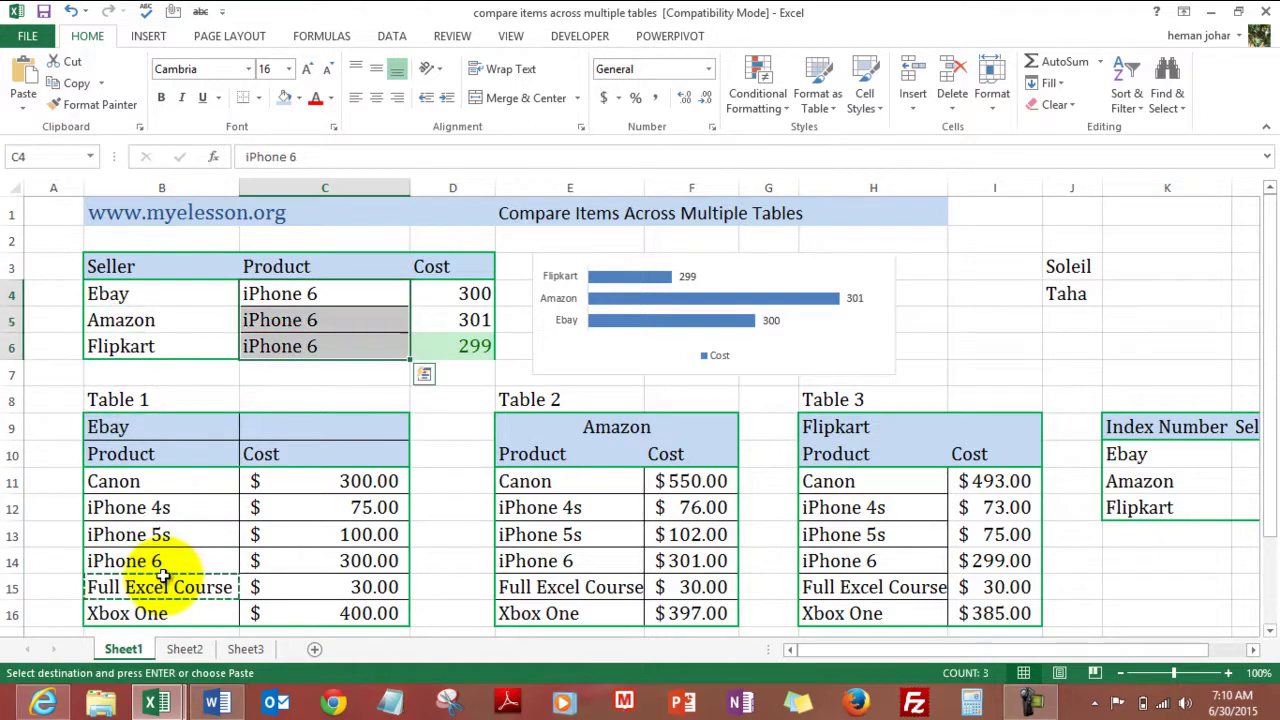
pyautogui.hotkey('shift', 'Up')
pyautogui.hotkey('shift', 'Up')
pyautogui.hotkey('shift', 'Down')
pyautogui.hotkey('shift', 'Down')
pyautogui.hotkey('ctrl', 'v')
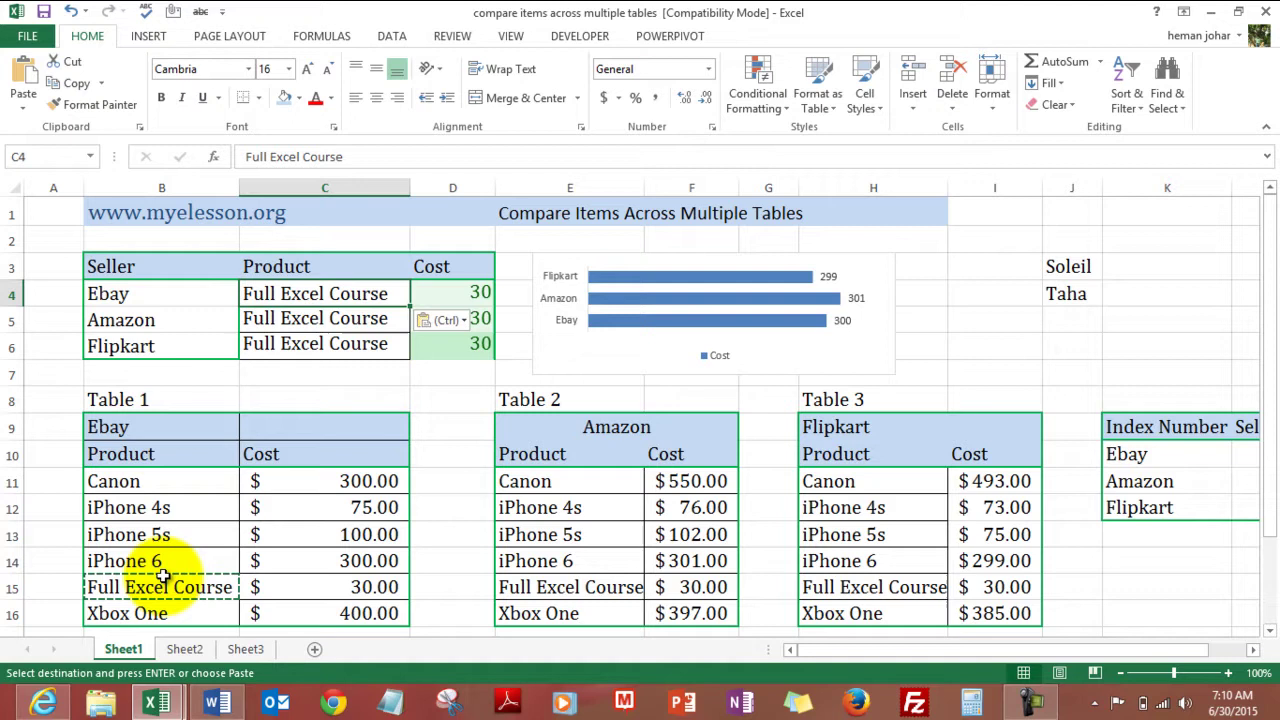
pyautogui.press('Down')
pyautogui.press('Down')
pyautogui.press('Down')
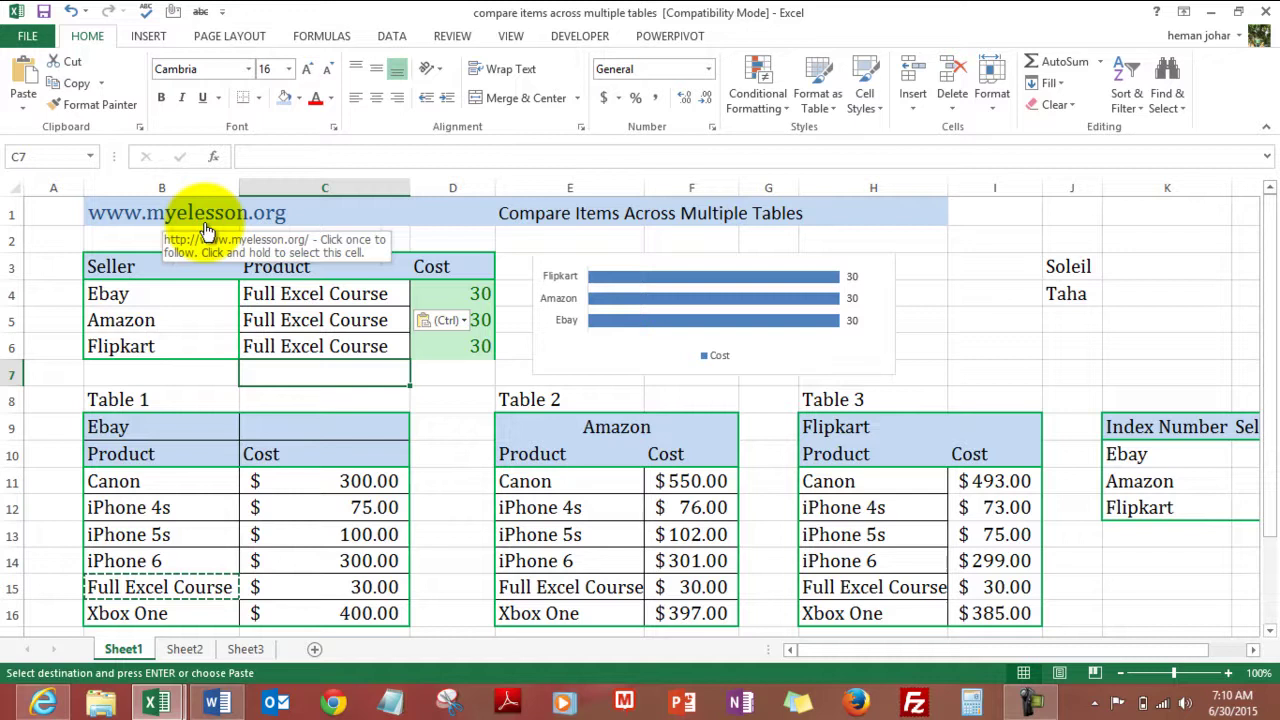
pyautogui.click(184, 303)
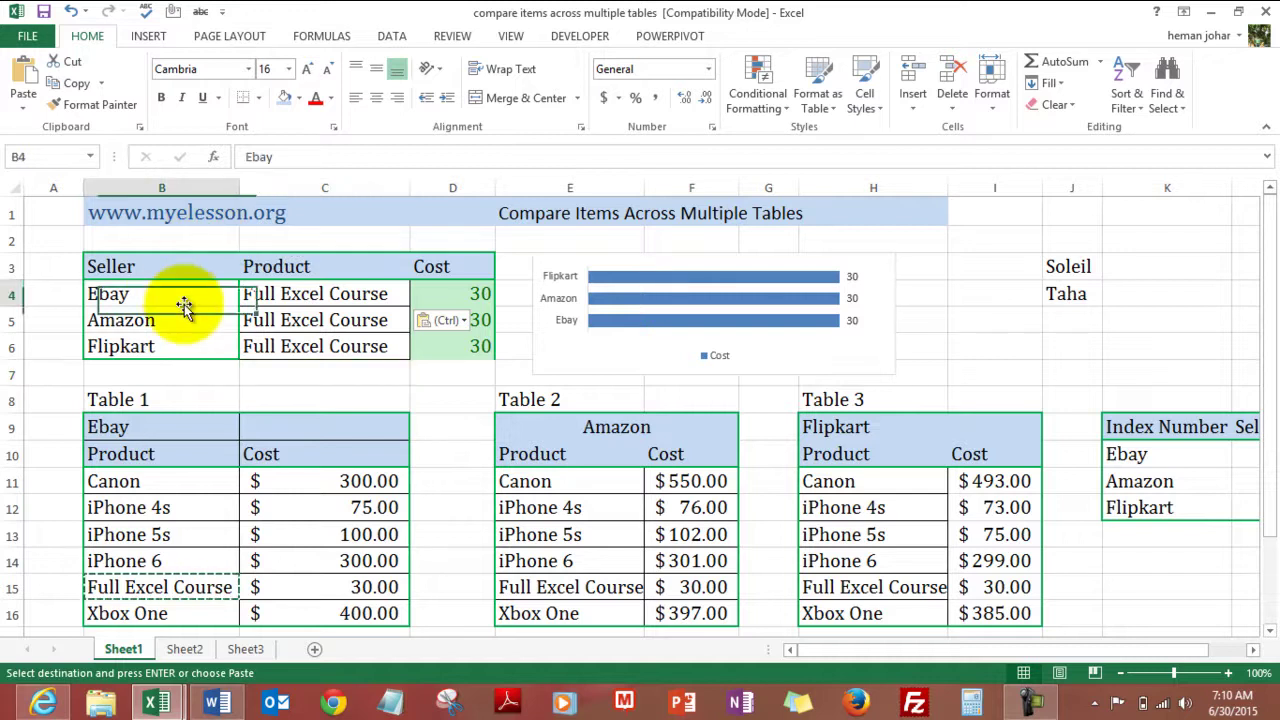
pyautogui.press('Right')
pyautogui.press('Right')
pyautogui.press('Left')
pyautogui.press('Down')
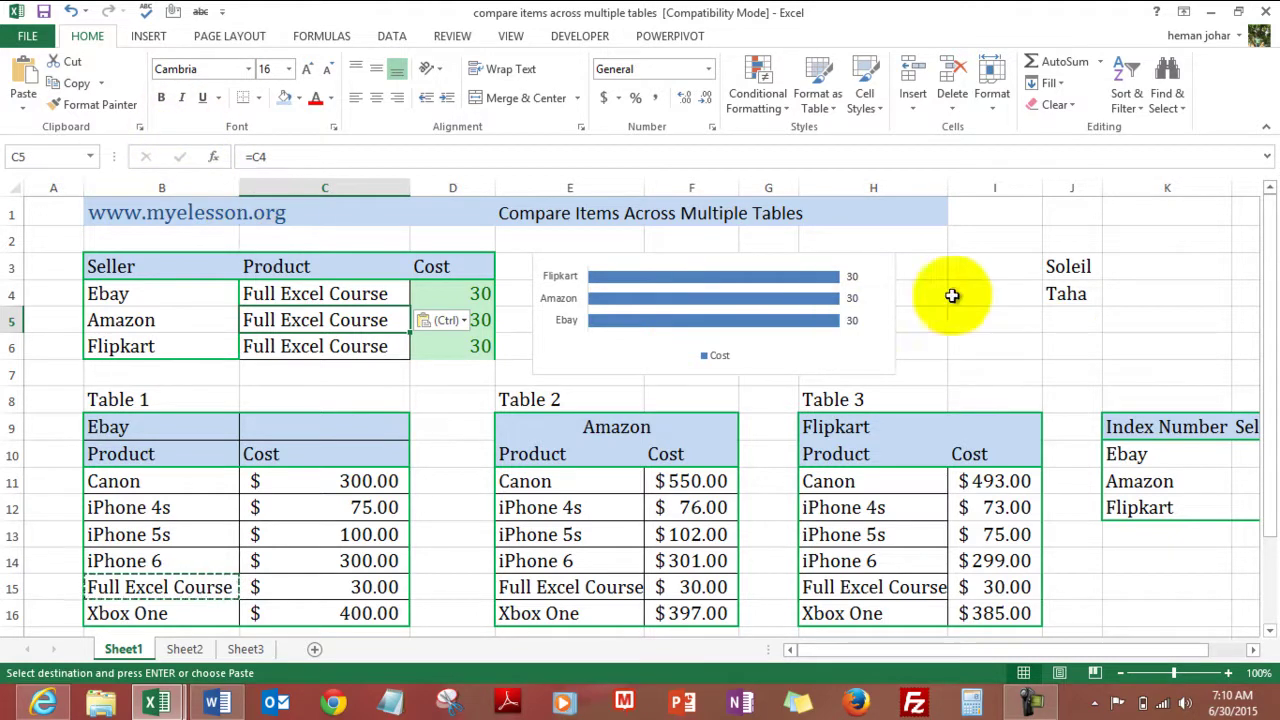
pyautogui.click(1085, 265)
pyautogui.click(1072, 290)
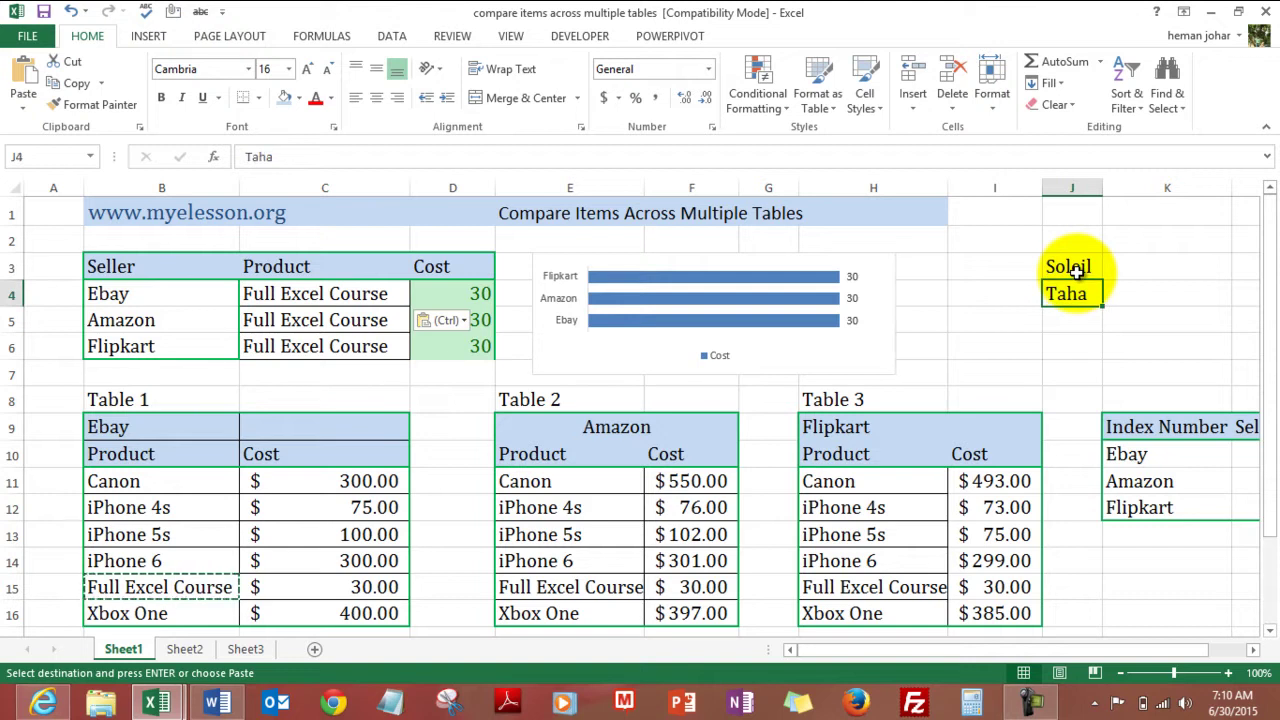
pyautogui.click(1076, 271)
pyautogui.press('Down')
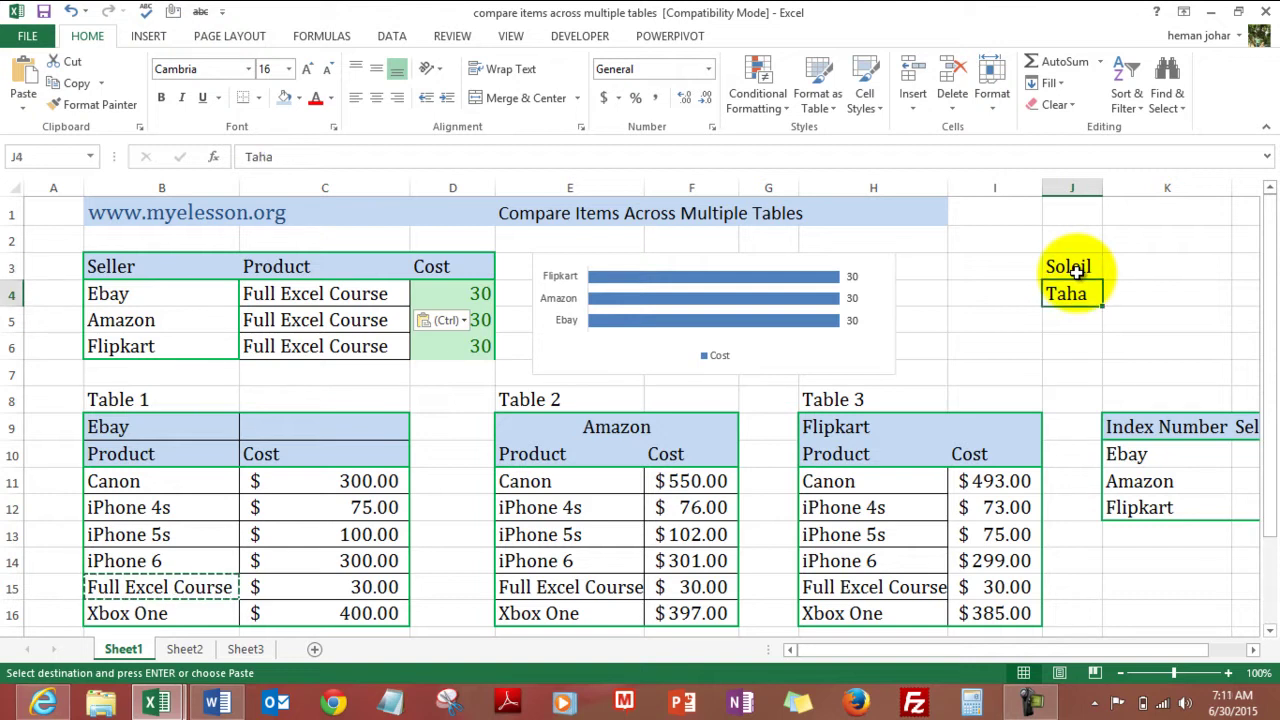